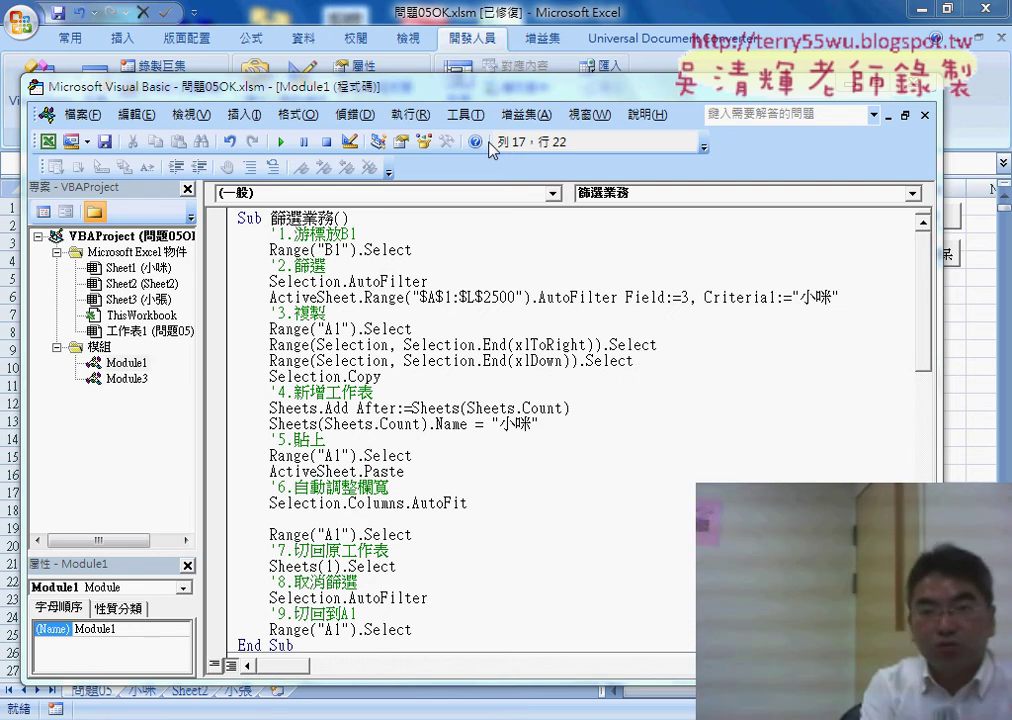
Move the VBA editor aside and step through the recorded macro's lines
{"action": "left_click_drag", "start_coordinate": [471, 96], "coordinate": [517, 68]}
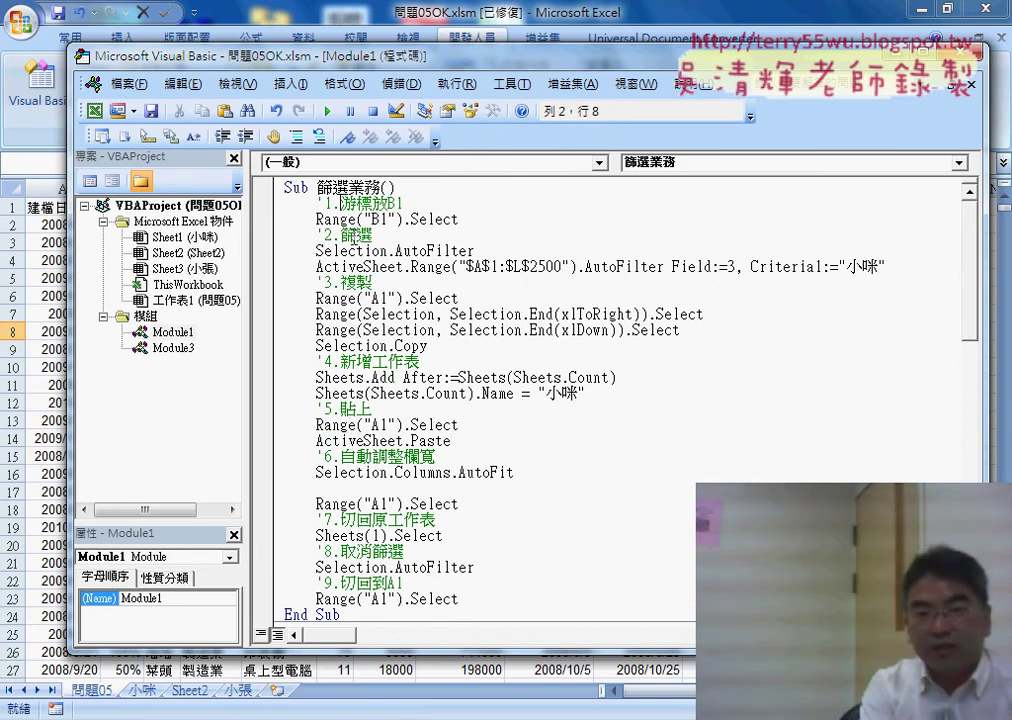
{"action": "left_click", "coordinate": [341, 283]}
{"action": "left_click", "coordinate": [387, 362]}
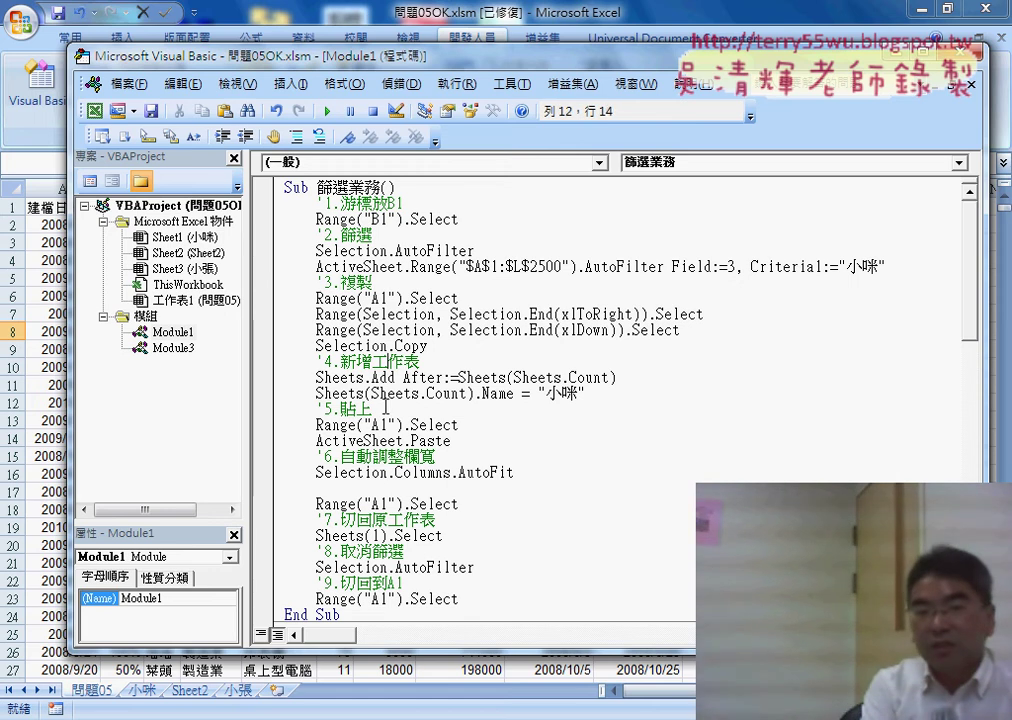
{"action": "left_click", "coordinate": [371, 409]}
{"action": "left_click", "coordinate": [418, 456]}
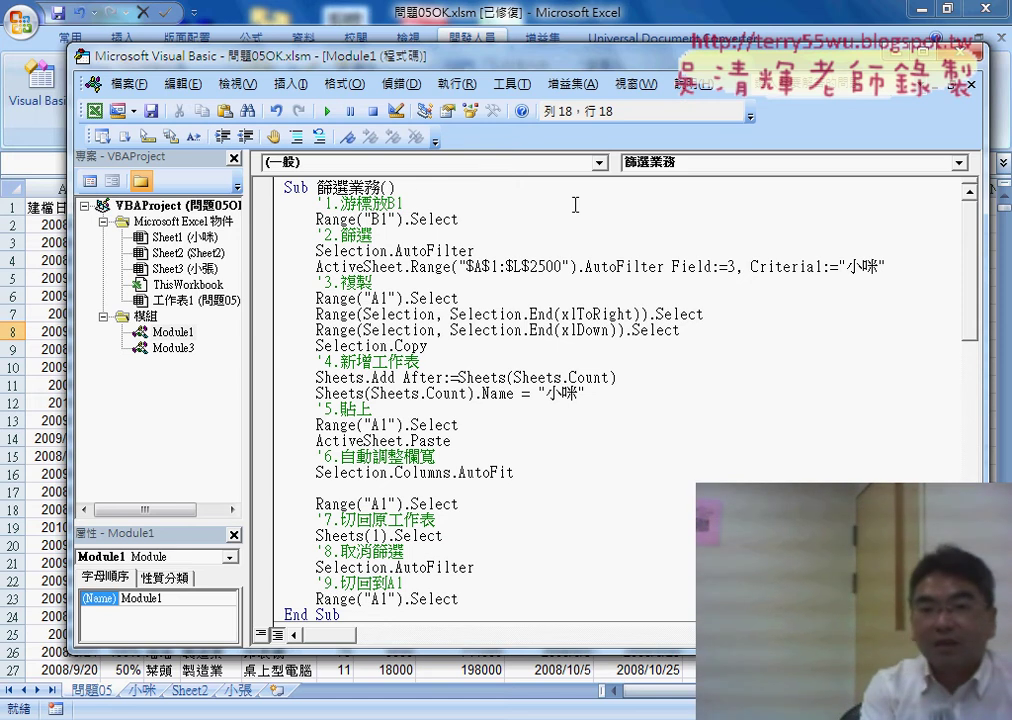
Re-enter the Select method on the Range("B1") line using autocompletion
{"action": "left_click_drag", "start_coordinate": [317, 219], "coordinate": [459, 219]}
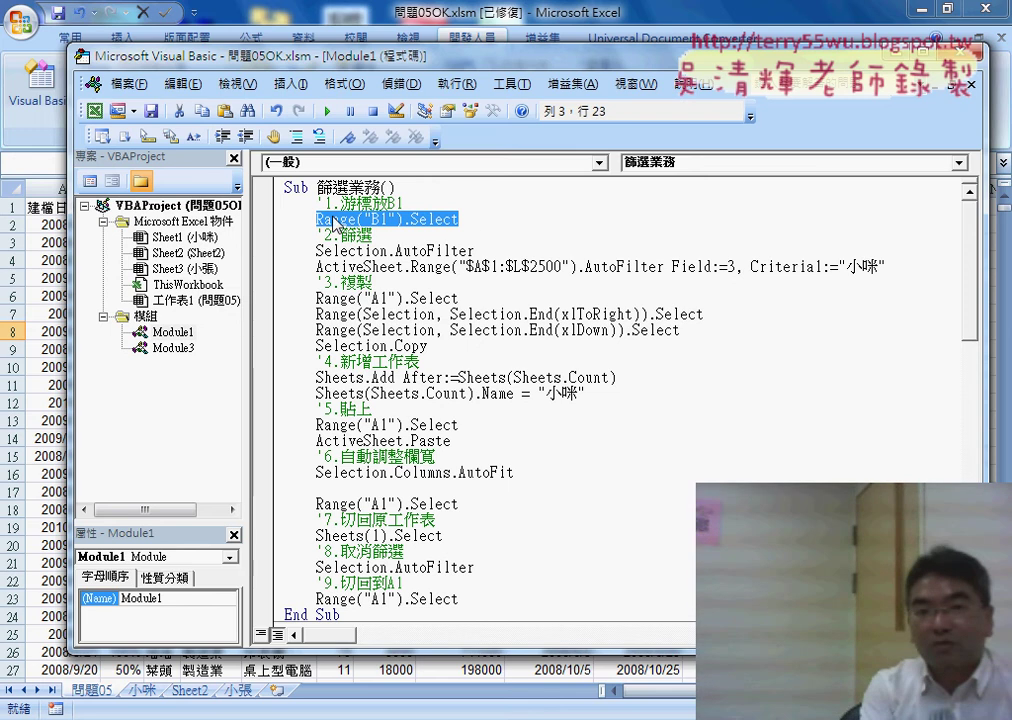
{"action": "left_click_drag", "start_coordinate": [459, 219], "coordinate": [410, 219]}
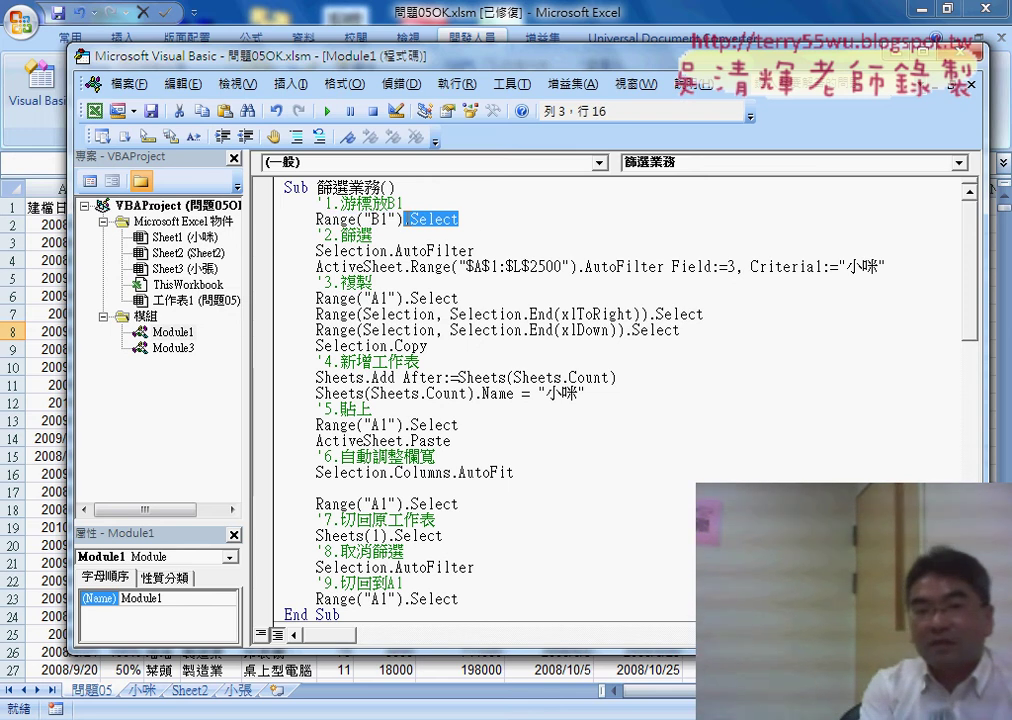
{"action": "key", "text": "Delete"}
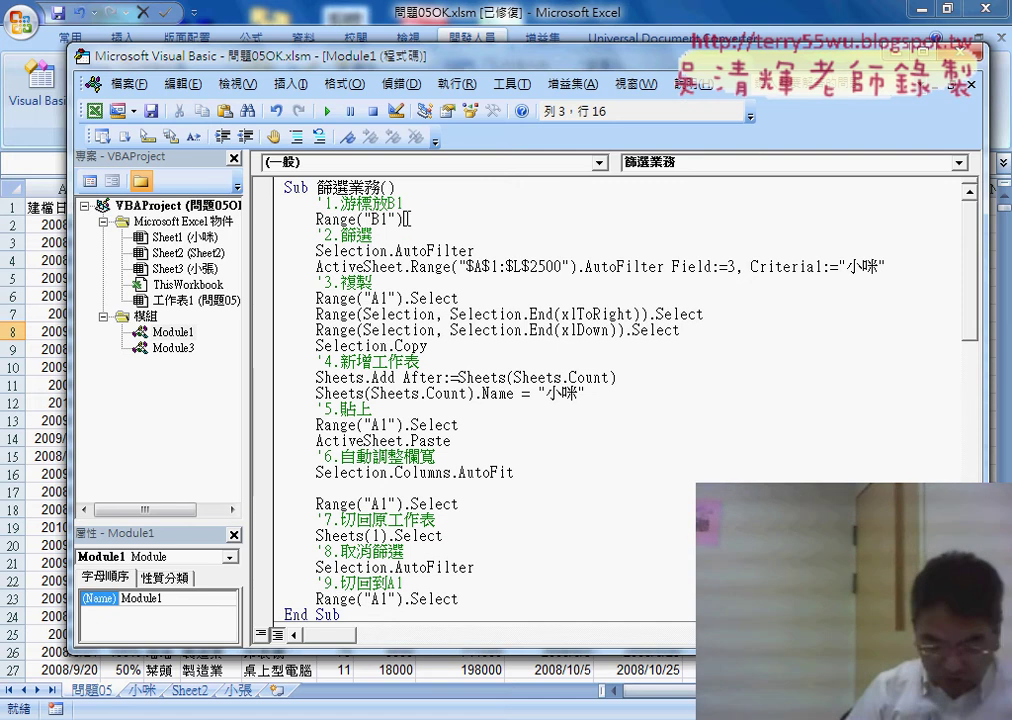
{"action": "type", "text": "."}
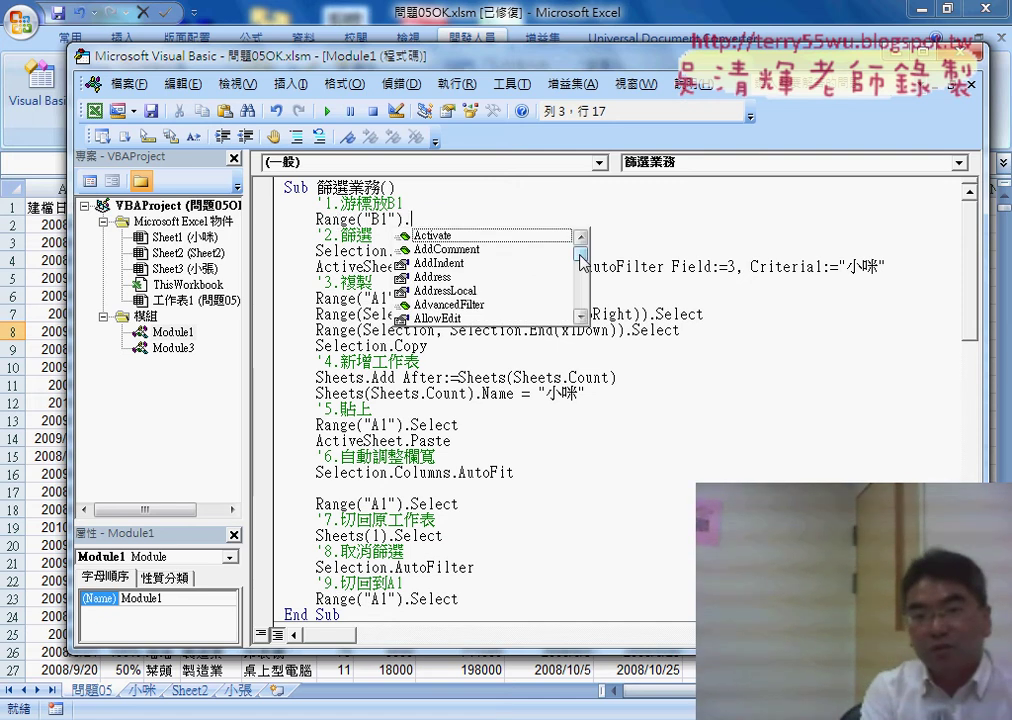
{"action": "left_click_drag", "start_coordinate": [580, 253], "coordinate": [580, 244]}
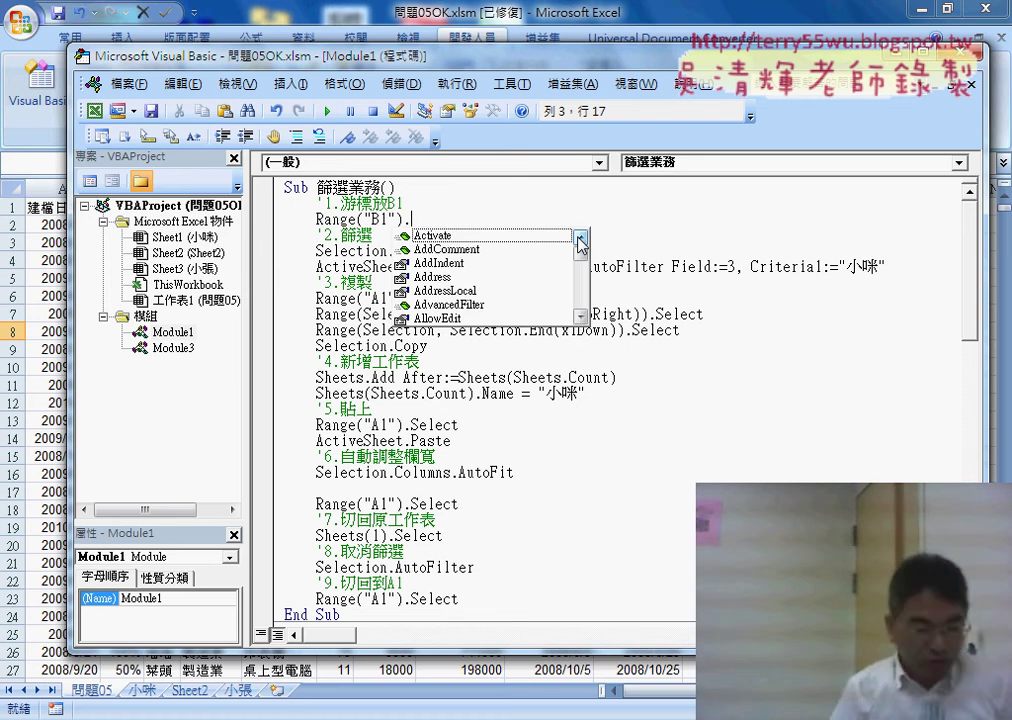
{"action": "type", "text": "se"}
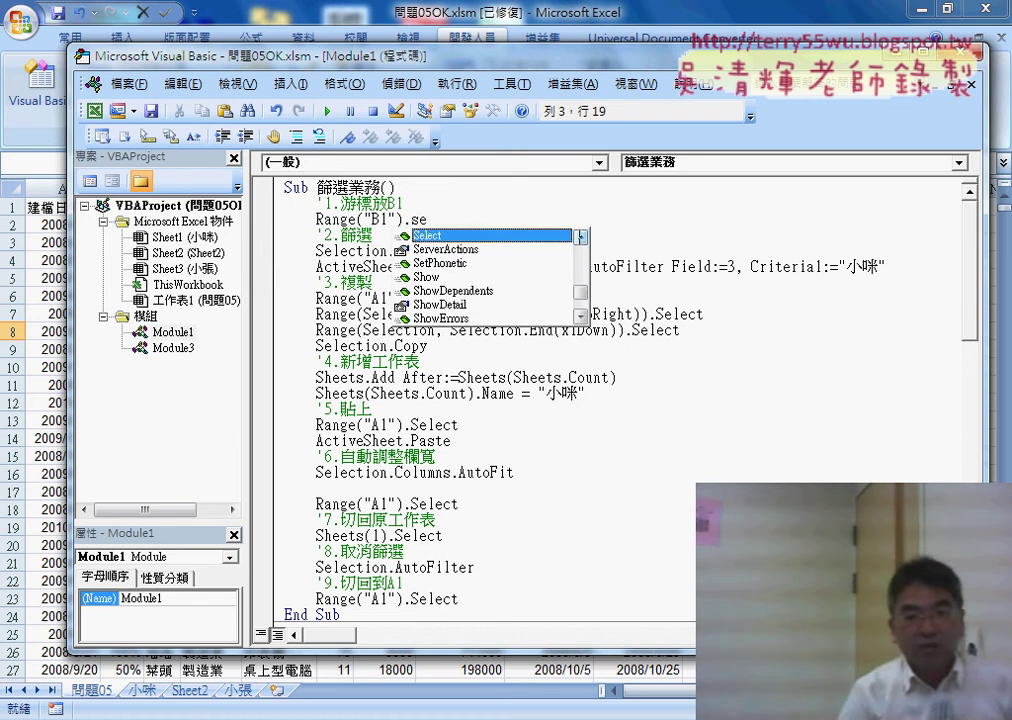
{"action": "key", "text": "space"}
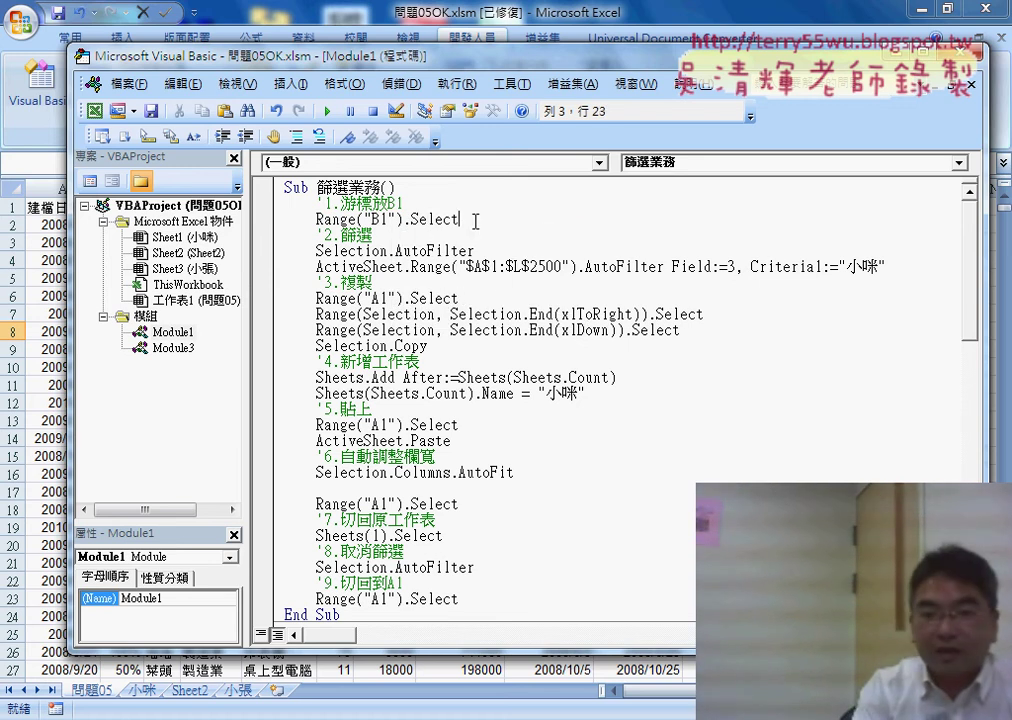
Highlight the Range("B1").Select line, the 小咪 criterion and the AutoFilter method
{"action": "left_click_drag", "start_coordinate": [460, 219], "coordinate": [318, 222]}
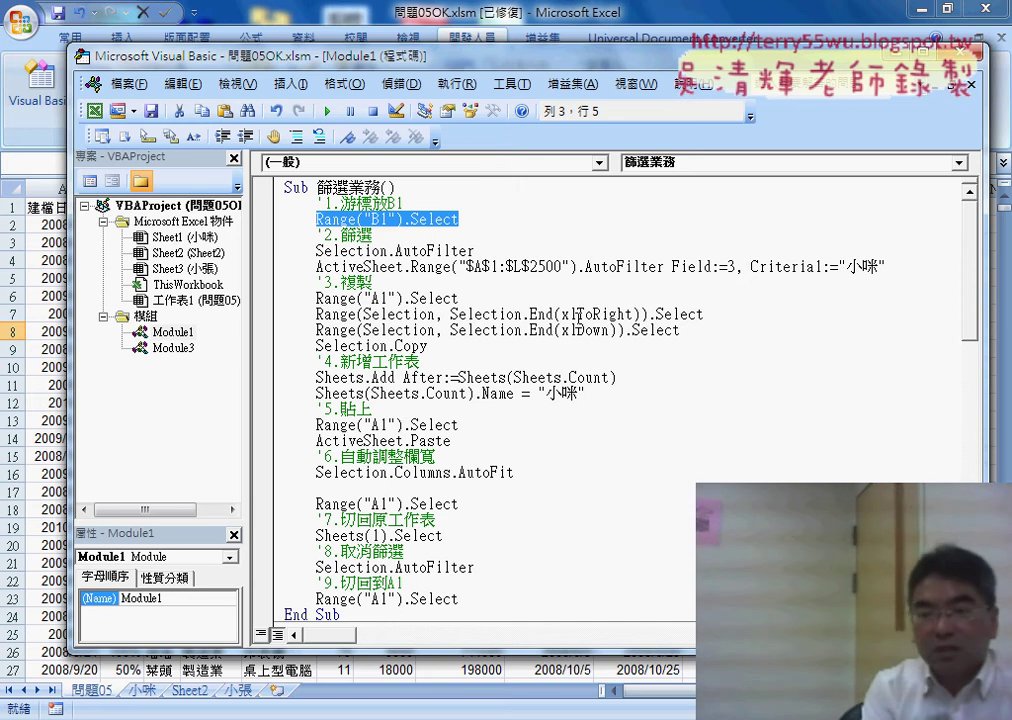
{"action": "left_click_drag", "start_coordinate": [838, 266], "coordinate": [886, 264]}
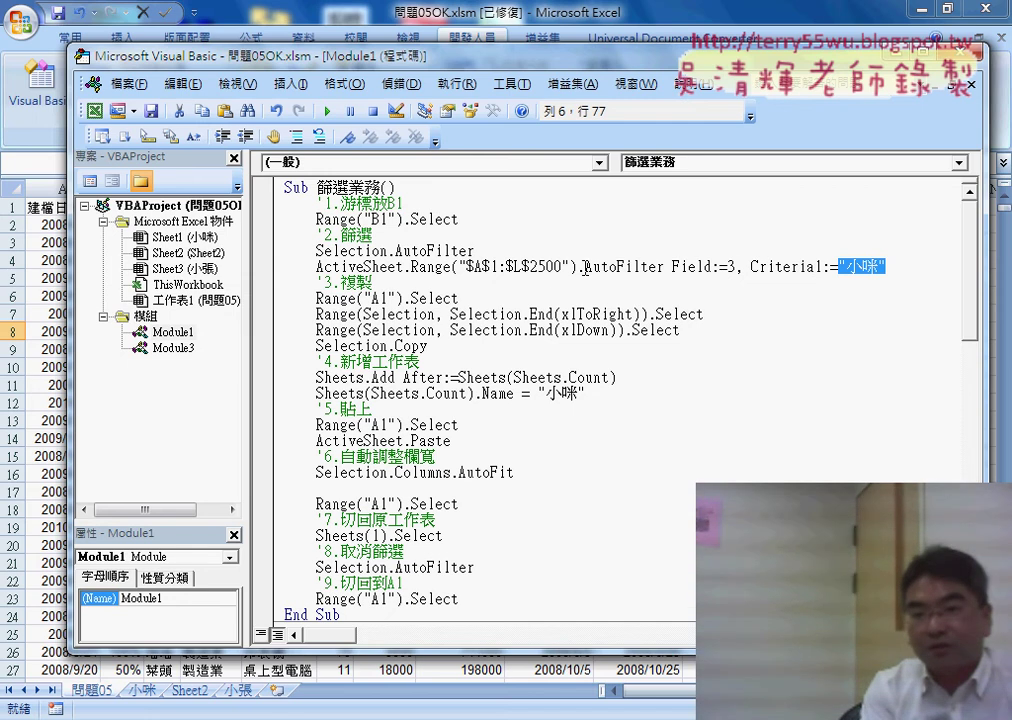
{"action": "left_click_drag", "start_coordinate": [585, 267], "coordinate": [663, 267]}
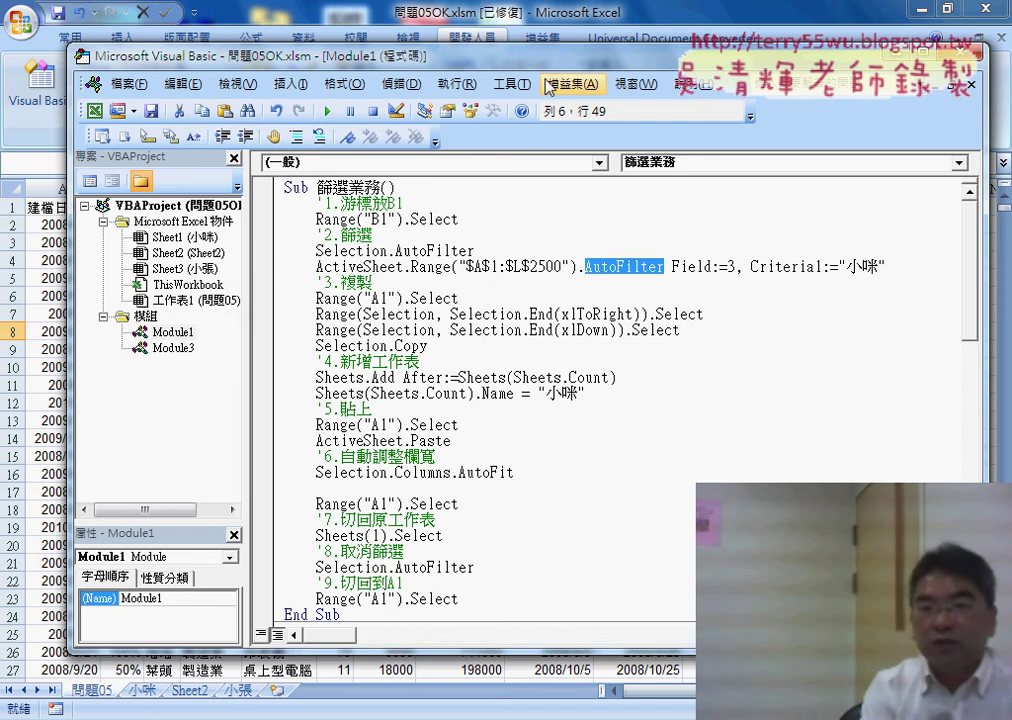
Turn off the AutoFilter on the 問題05 sheet from the Data tab
{"action": "left_click_drag", "start_coordinate": [425, 54], "coordinate": [425, 114]}
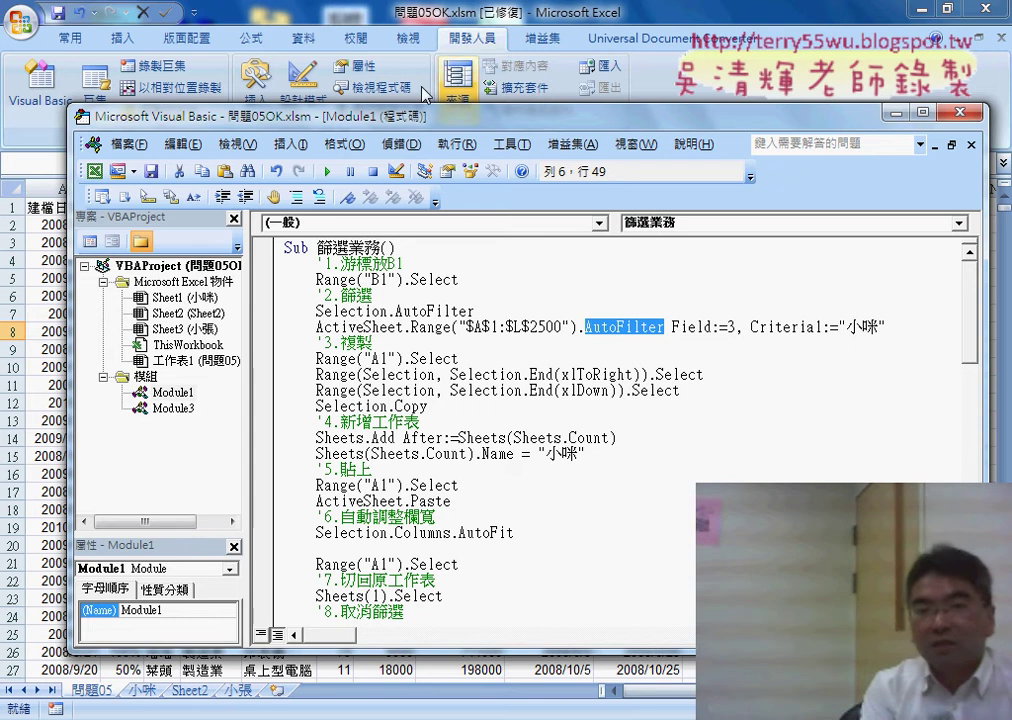
{"action": "left_click", "coordinate": [300, 38]}
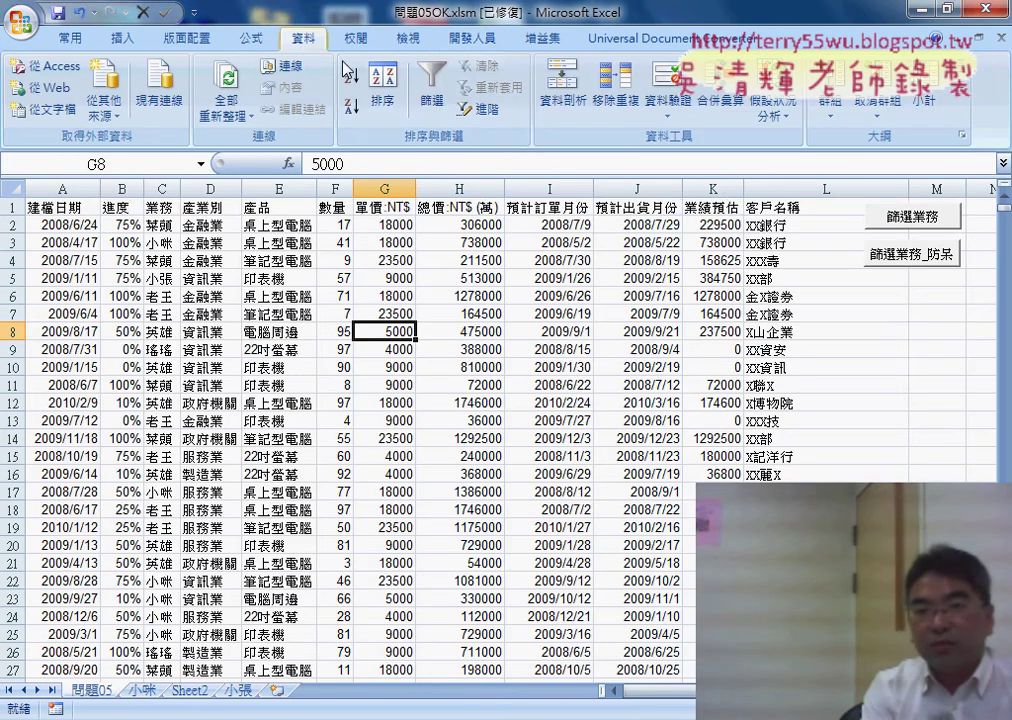
{"action": "left_click", "coordinate": [432, 104]}
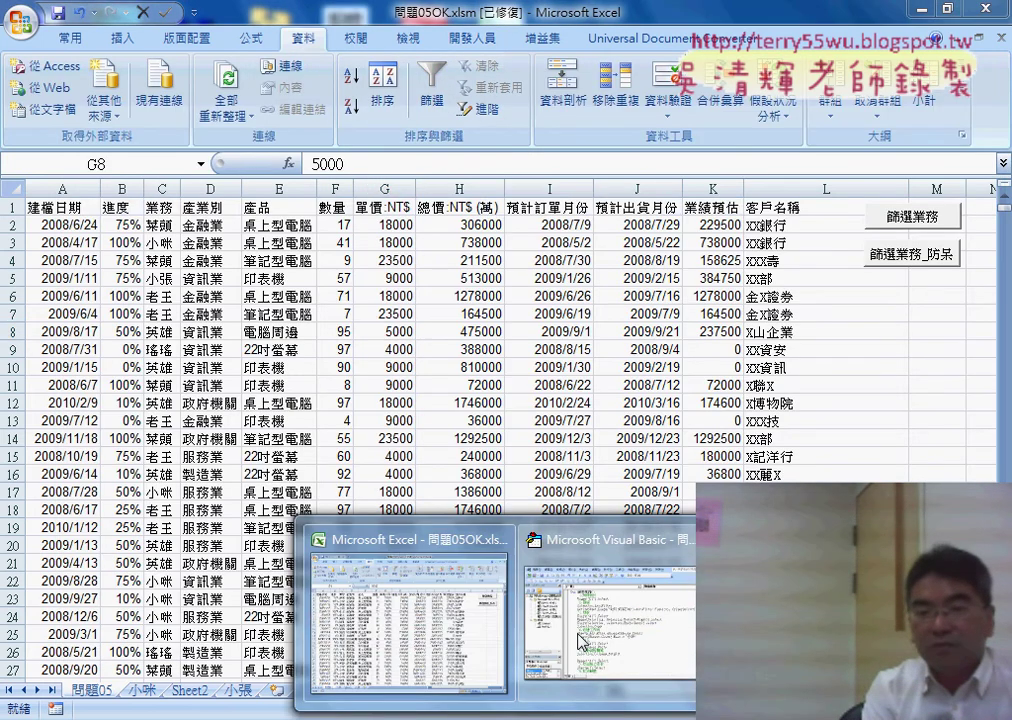
Back in the editor, highlight the Field argument and move the window down
{"action": "left_click", "coordinate": [575, 650]}
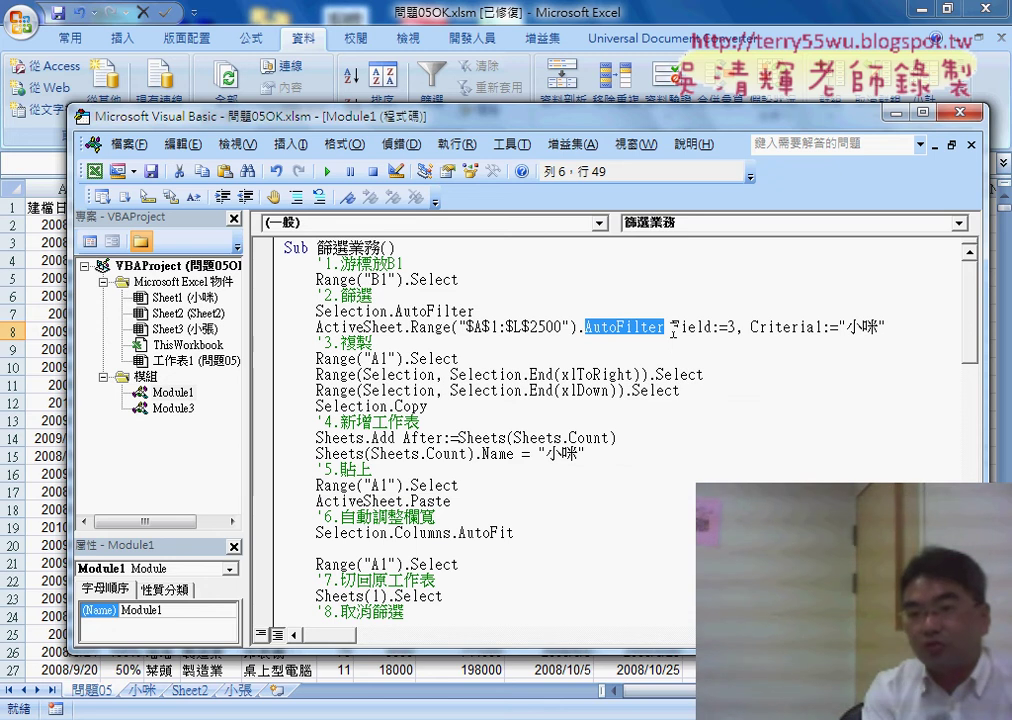
{"action": "left_click_drag", "start_coordinate": [673, 332], "coordinate": [824, 328]}
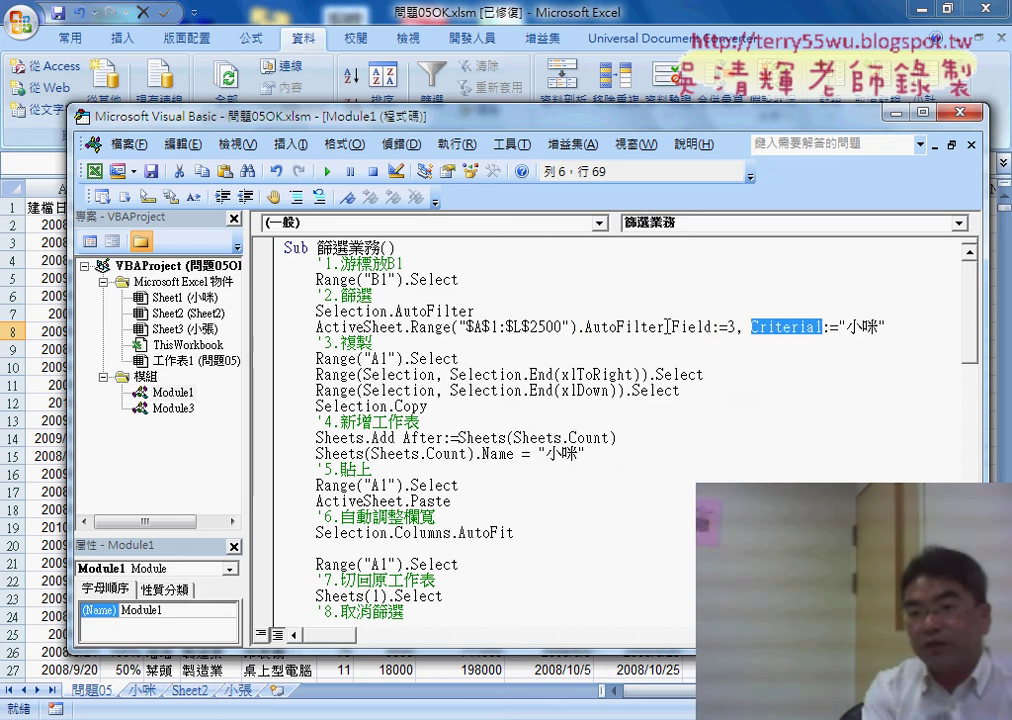
{"action": "left_click_drag", "start_coordinate": [668, 327], "coordinate": [713, 327]}
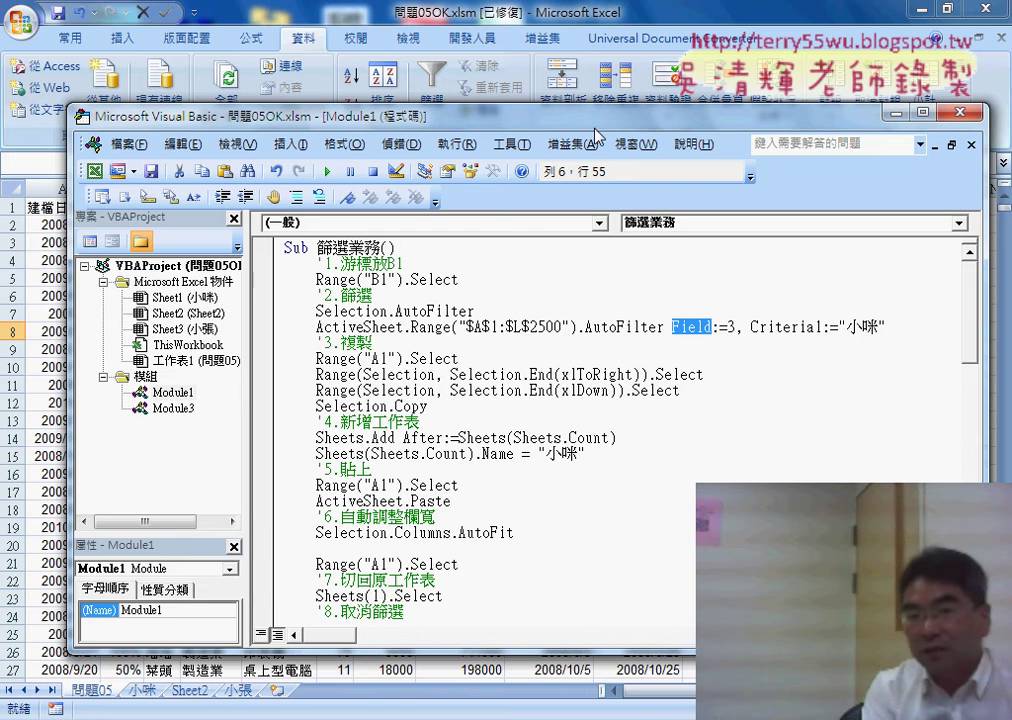
{"action": "mouse_move", "coordinate": [596, 130]}
{"action": "left_mouse_down"}
{"action": "mouse_move", "coordinate": [590, 258]}
{"action": "mouse_move", "coordinate": [561, 270]}
{"action": "left_mouse_up"}
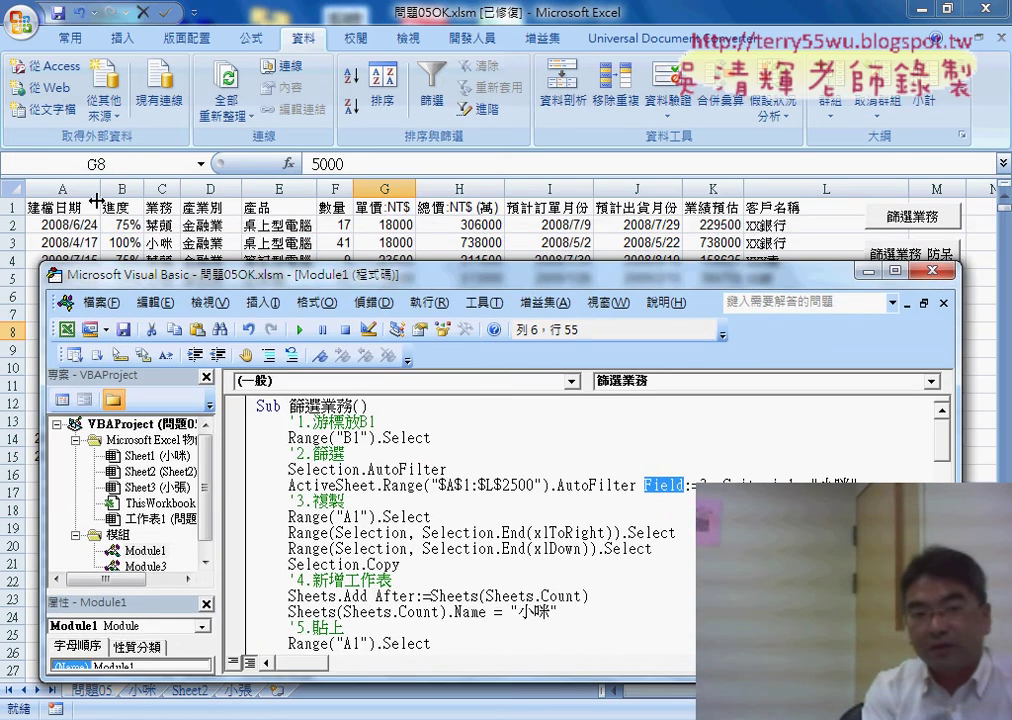
Step through the AutoFilter line's Field:= and Criteria1 arguments, then select the 業務 header cell
{"action": "left_click", "coordinate": [690, 485]}
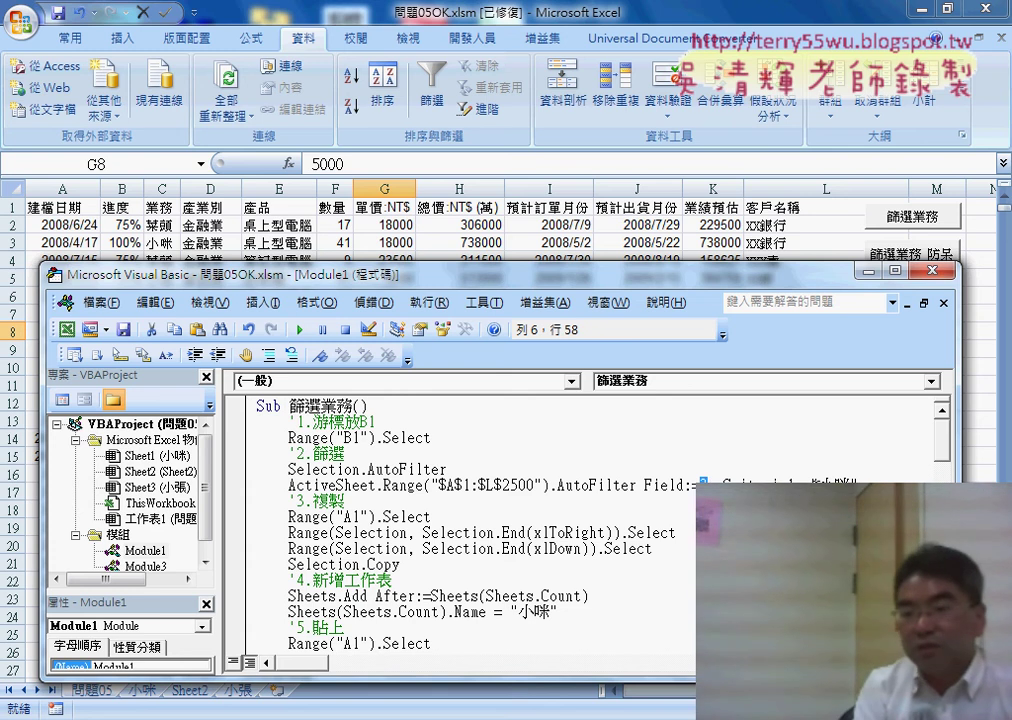
{"action": "double_click", "coordinate": [750, 484]}
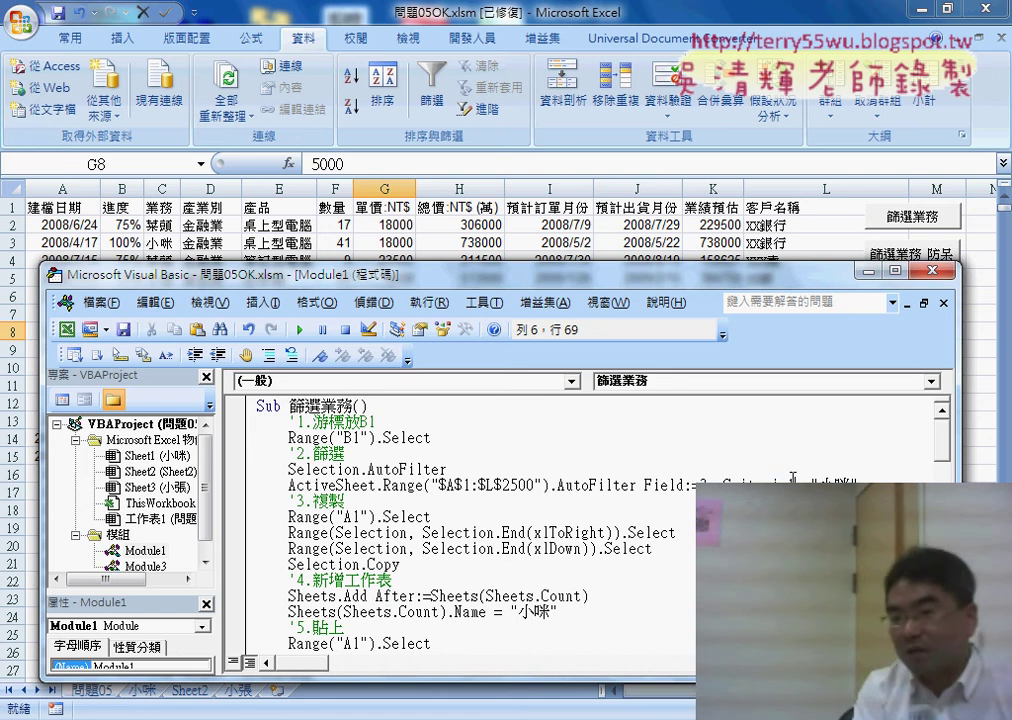
{"action": "left_click", "coordinate": [790, 485]}
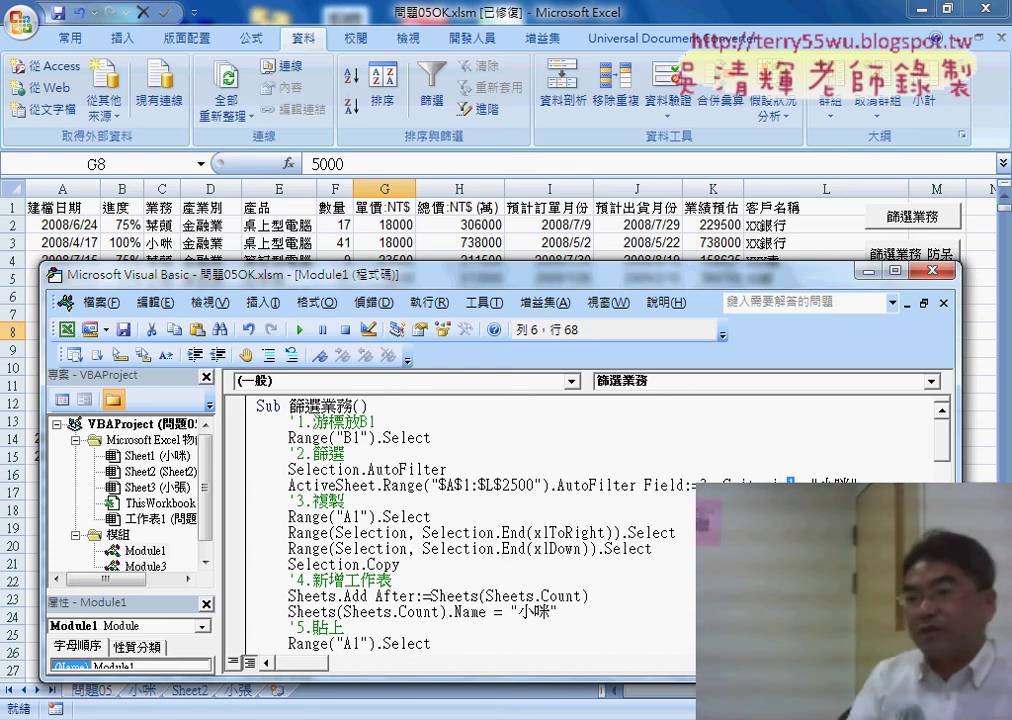
{"action": "left_click", "coordinate": [868, 485]}
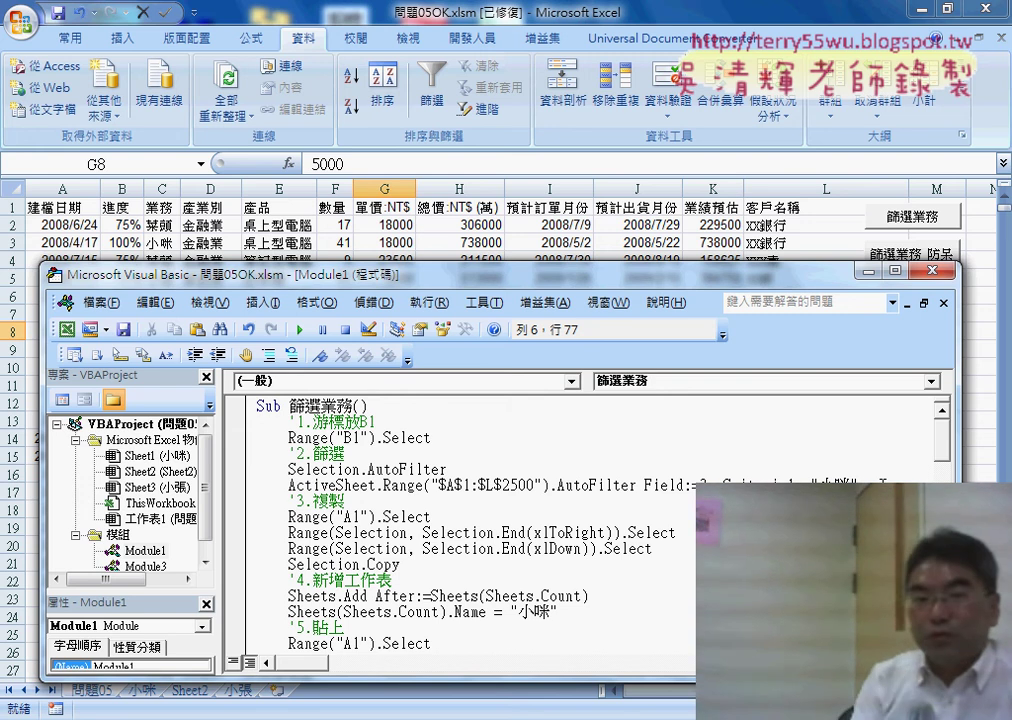
{"action": "left_click", "coordinate": [158, 206]}
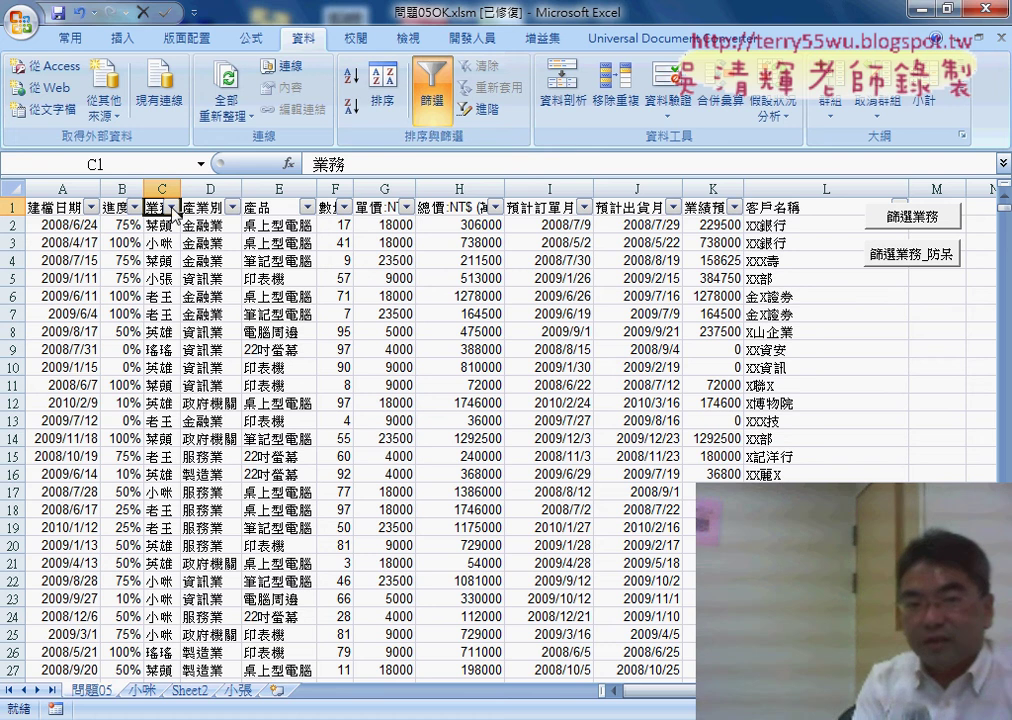
Open a custom filter on 業務 with OR and a second 等於 condition, then cancel it
{"action": "left_click", "coordinate": [173, 208]}
{"action": "mouse_move", "coordinate": [160, 351]}
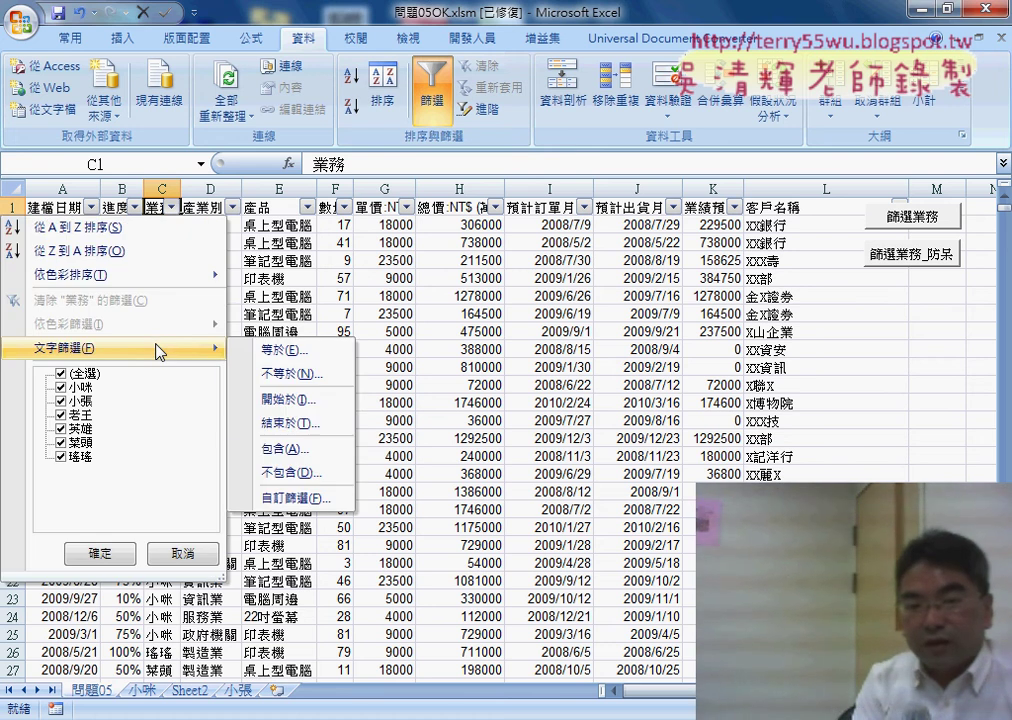
{"action": "left_click", "coordinate": [281, 355]}
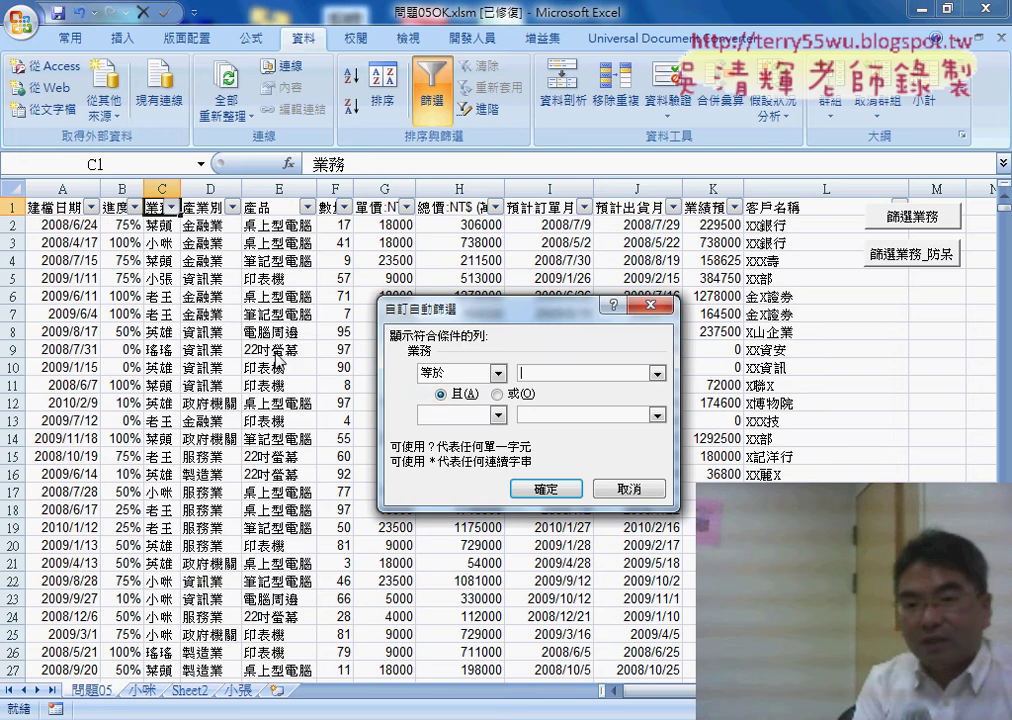
{"action": "left_click", "coordinate": [440, 394]}
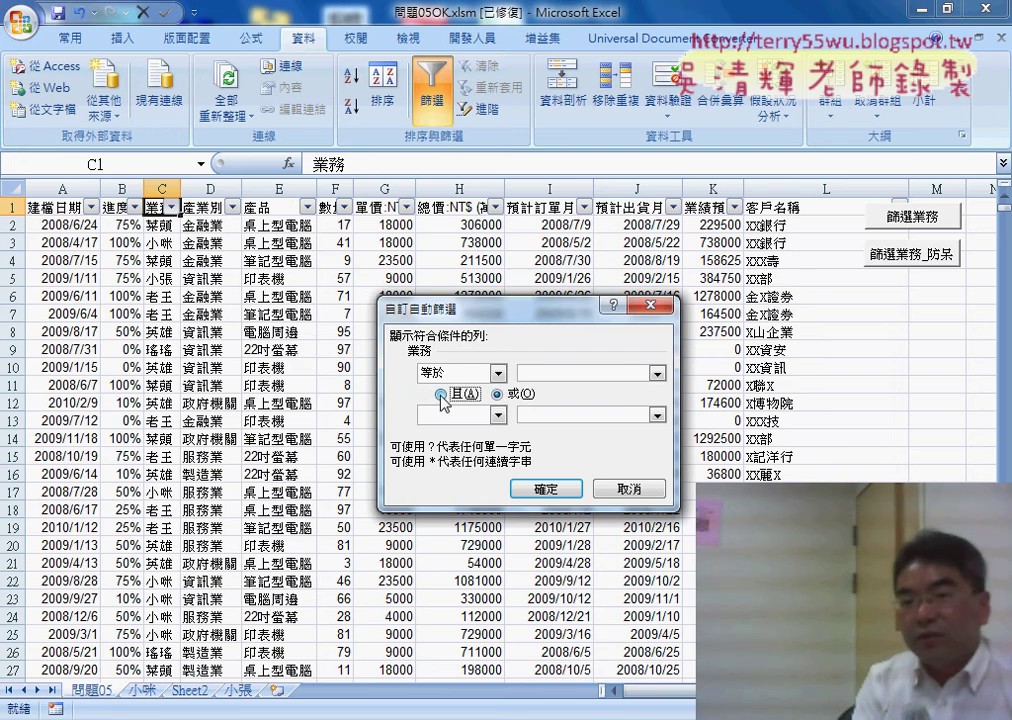
{"action": "left_click", "coordinate": [497, 418]}
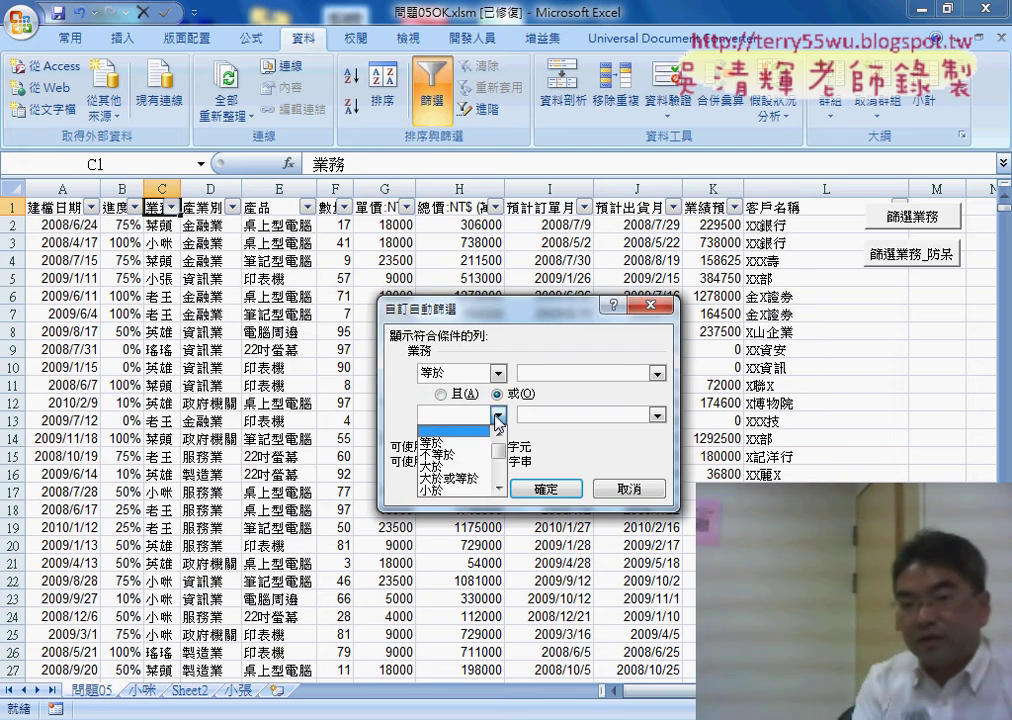
{"action": "left_click", "coordinate": [450, 440]}
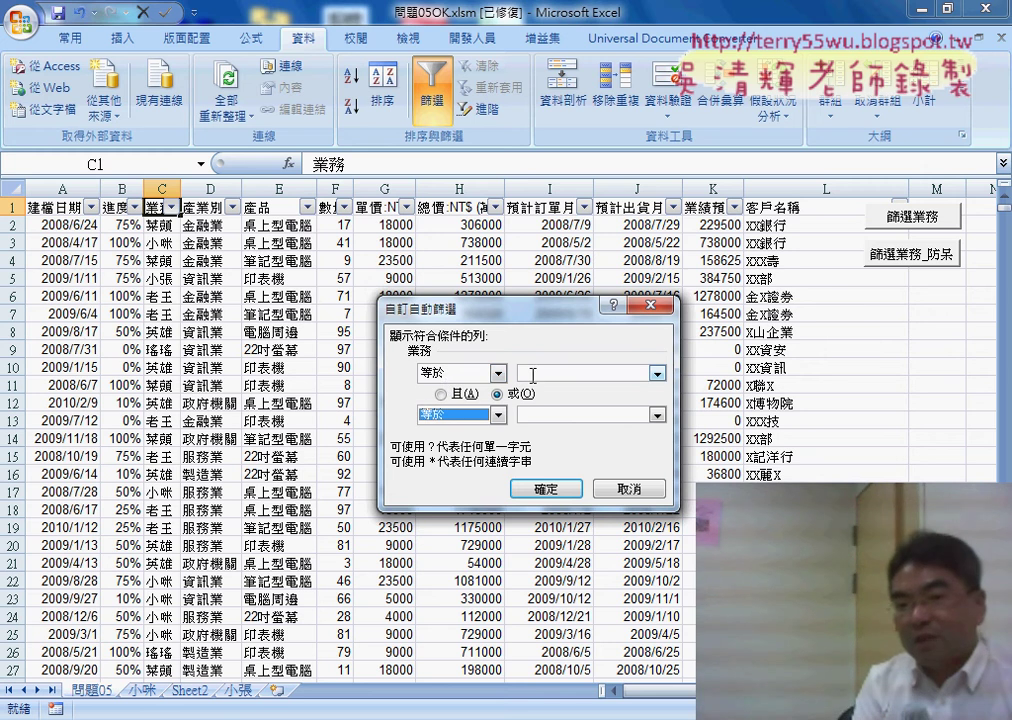
{"action": "left_click", "coordinate": [538, 375]}
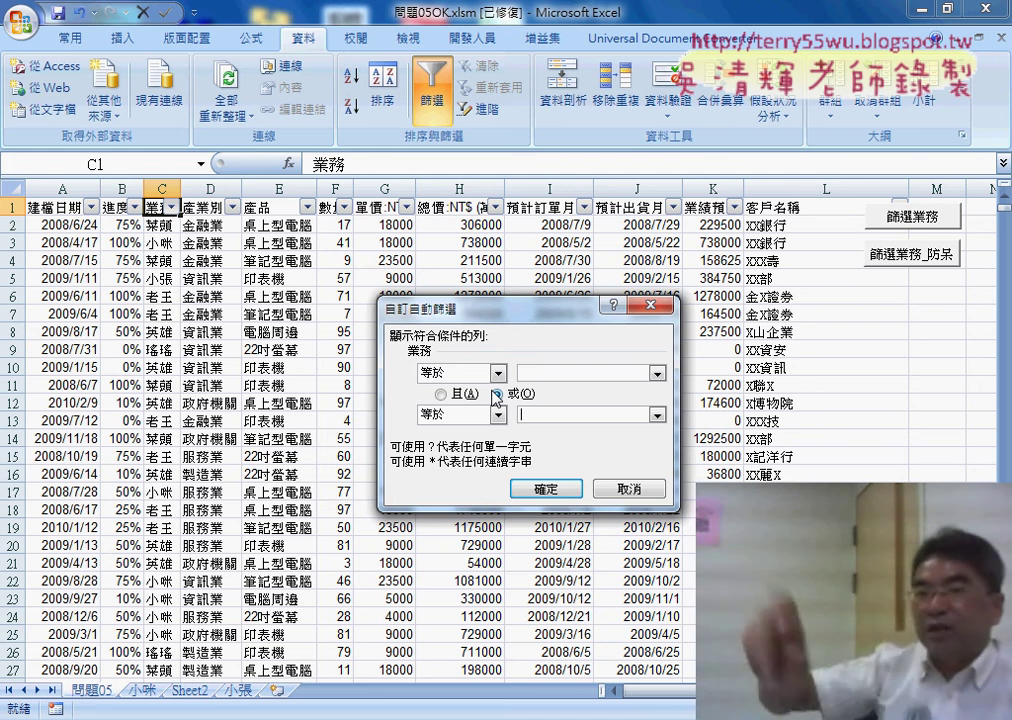
{"action": "left_click", "coordinate": [628, 489]}
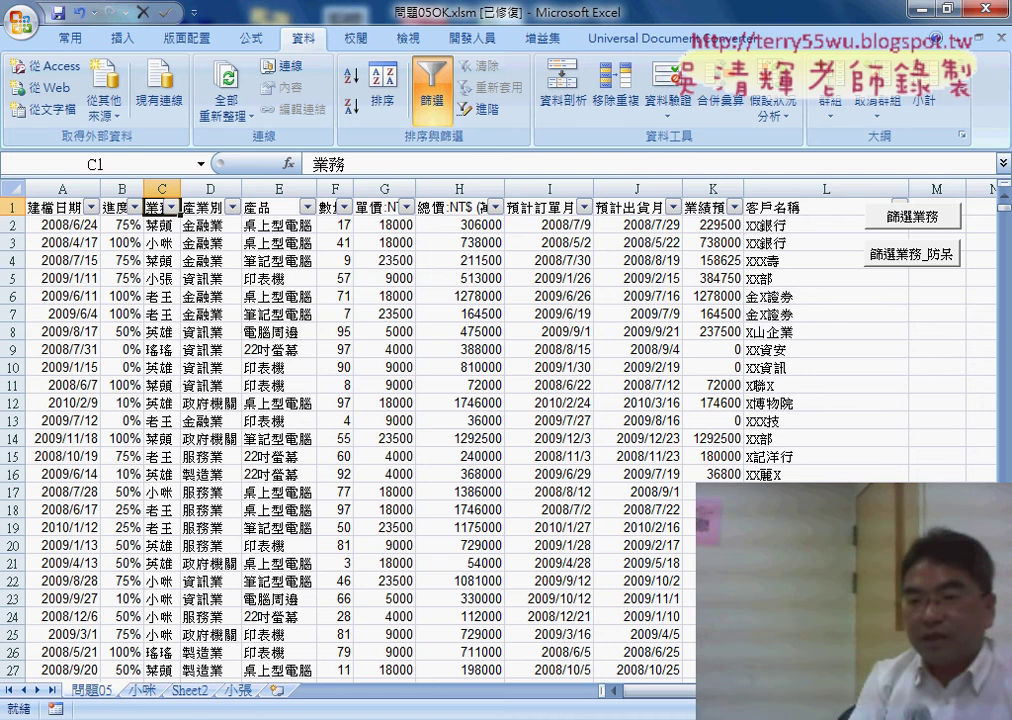
{"action": "key", "text": "alt+Tab"}
Move and widen the VBA editor, scroll to the top, and place the cursor after Sub 篩選業務()
{"action": "left_click_drag", "start_coordinate": [726, 290], "coordinate": [659, 153]}
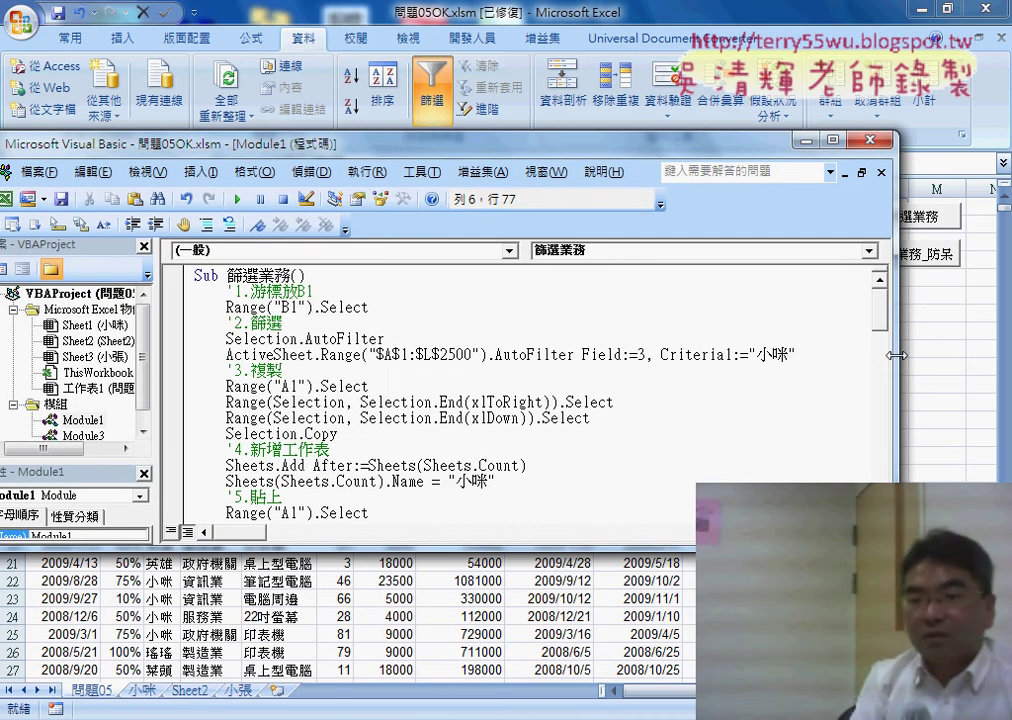
{"action": "left_click_drag", "start_coordinate": [895, 355], "coordinate": [953, 355]}
{"action": "scroll", "coordinate": [746, 407], "scroll_direction": "down", "scroll_amount": 1}
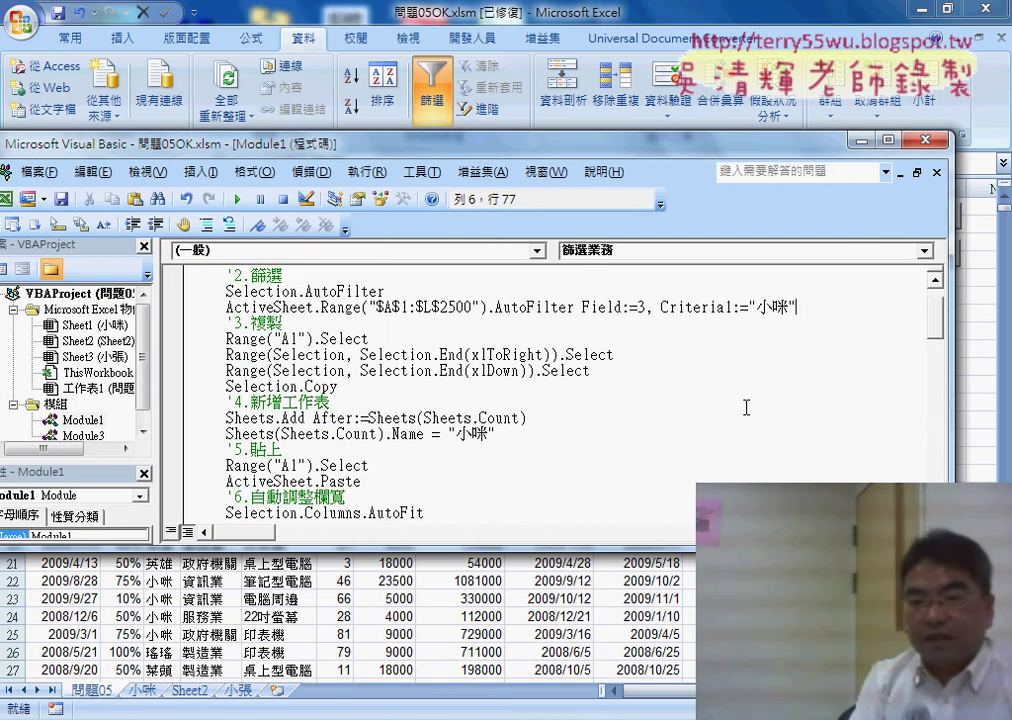
{"action": "scroll", "coordinate": [746, 407], "scroll_direction": "up", "scroll_amount": 1}
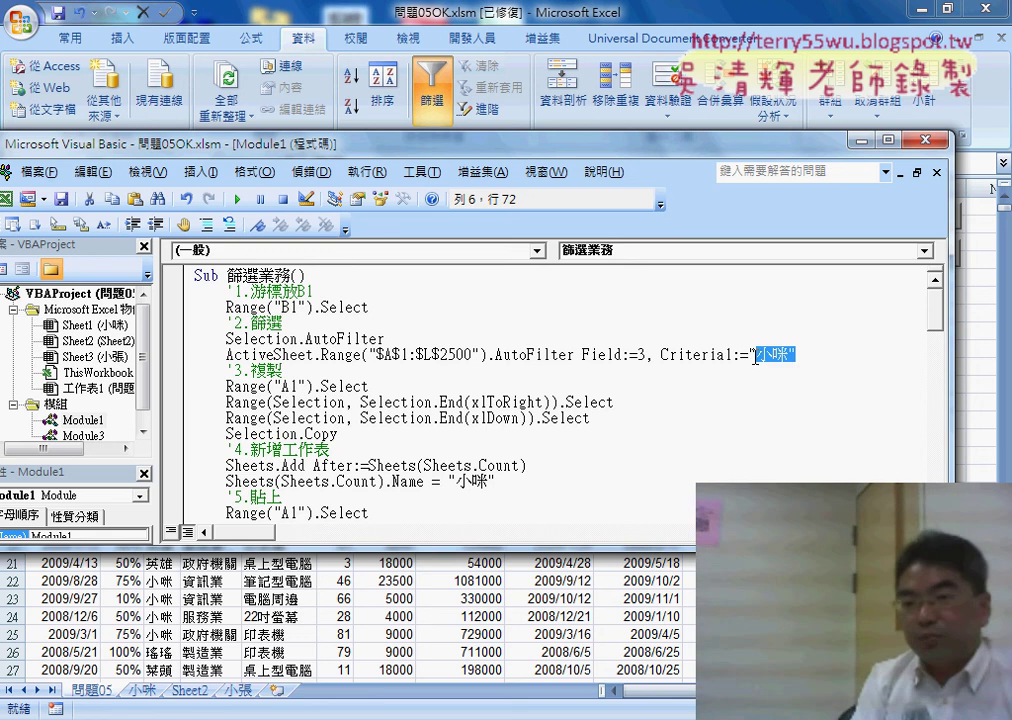
{"action": "left_click", "coordinate": [397, 281]}
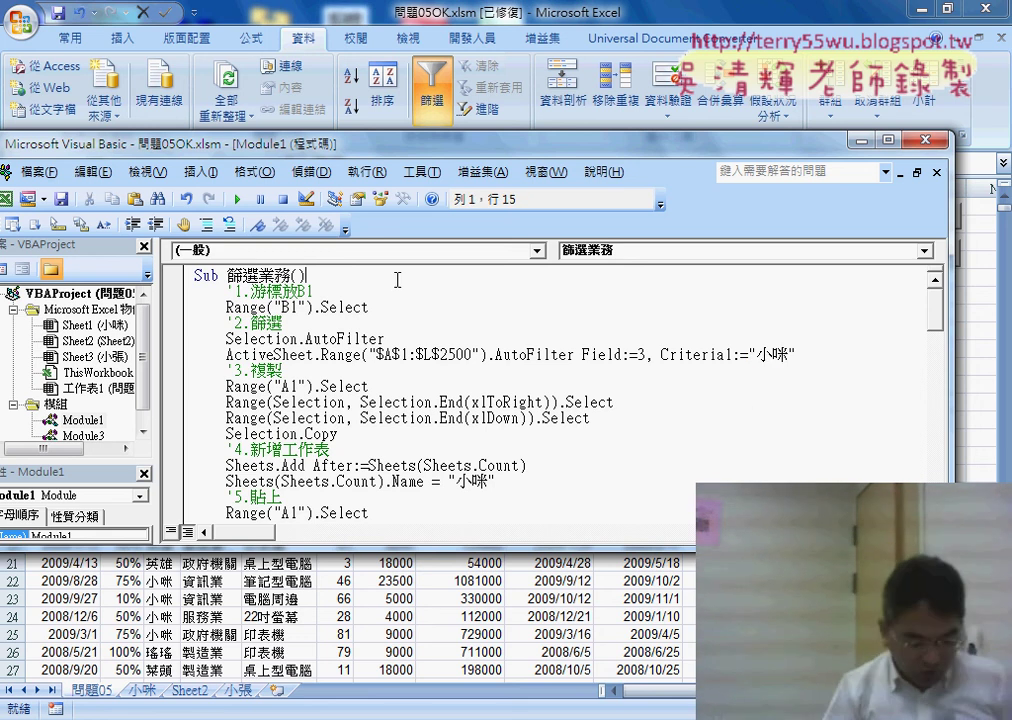
Add X = InputBox("請輸入業務姓名!!") as the first line under Sub 篩選業務()
{"action": "key", "text": "Return"}
{"action": "type", "text": "X="}
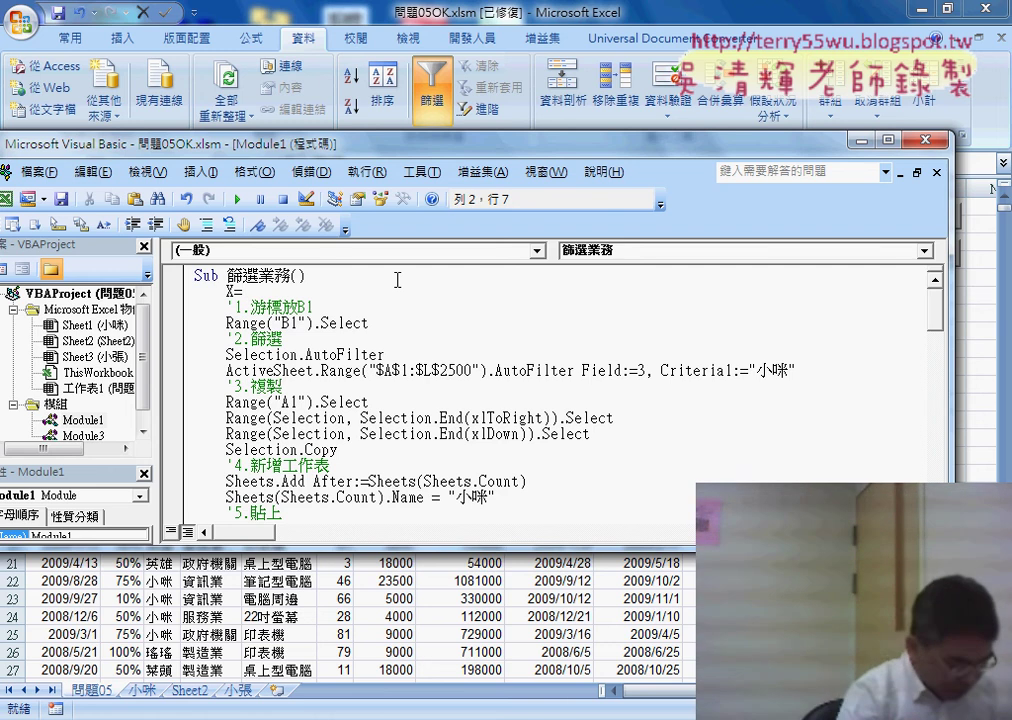
{"action": "type", "text": "input"}
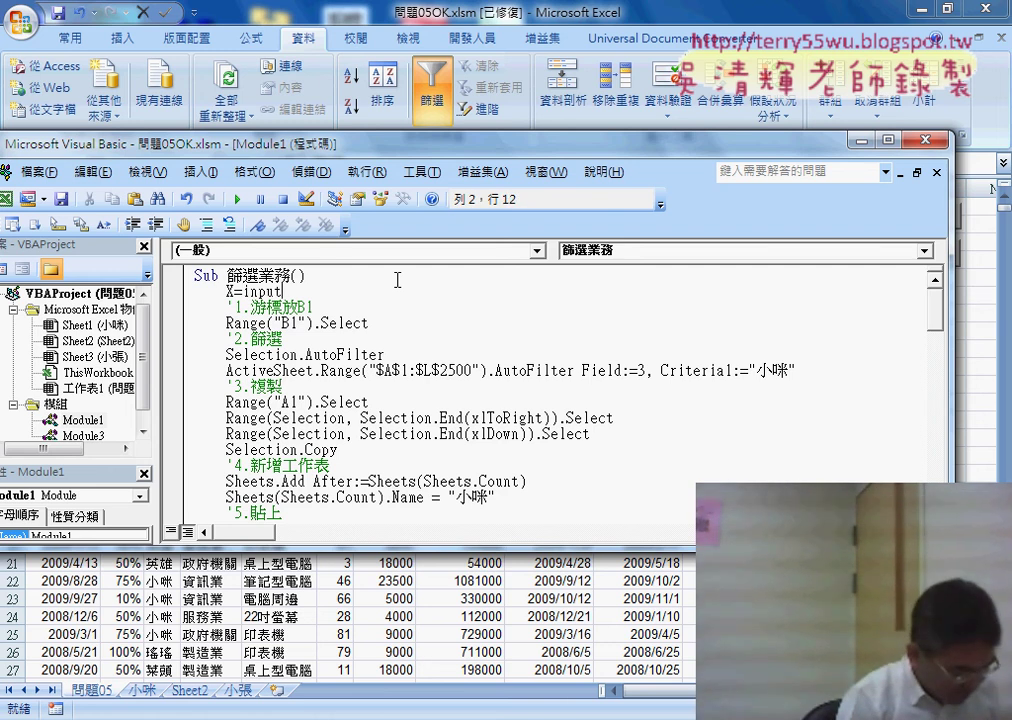
{"action": "type", "text": "box"}
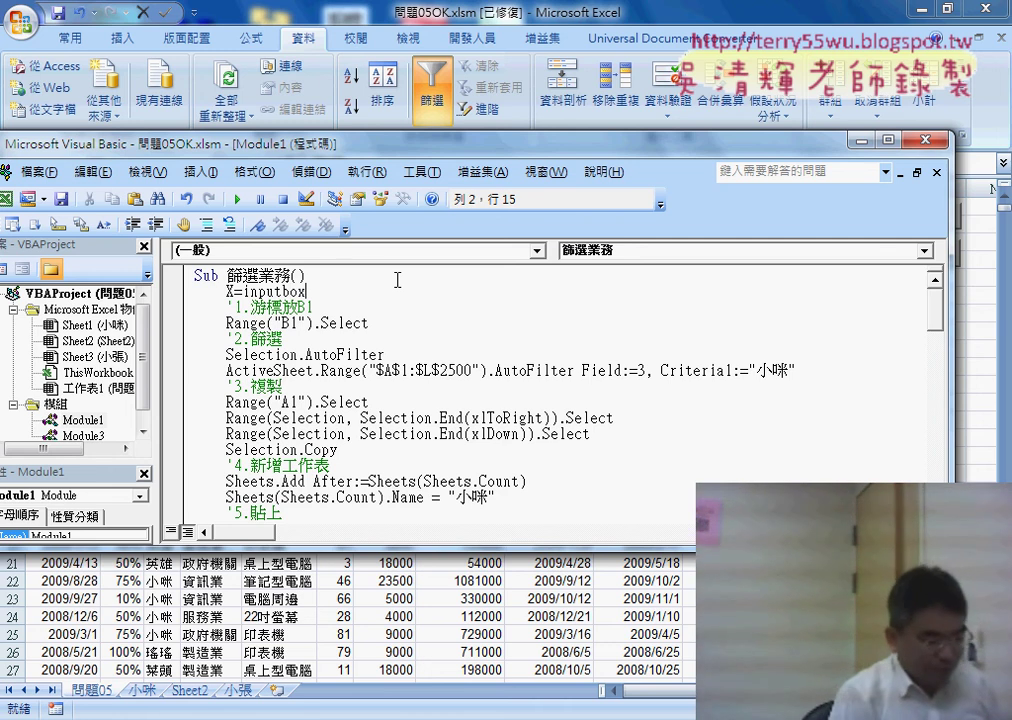
{"action": "type", "text": "("}
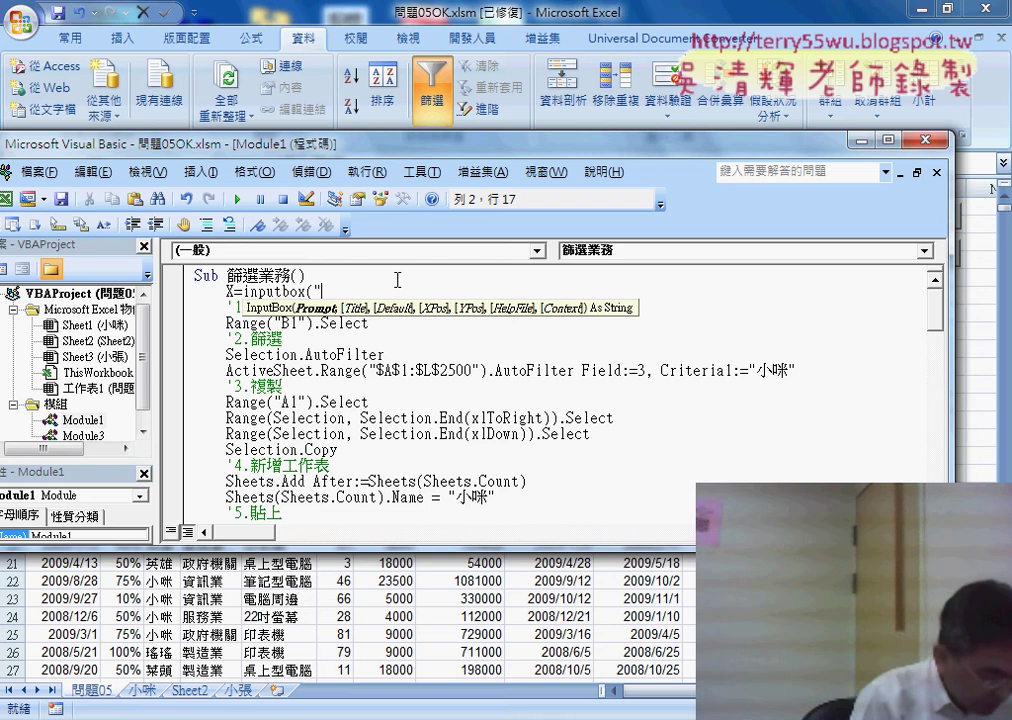
{"action": "type", "text": "7"}
{"action": "type", "text": "請"}
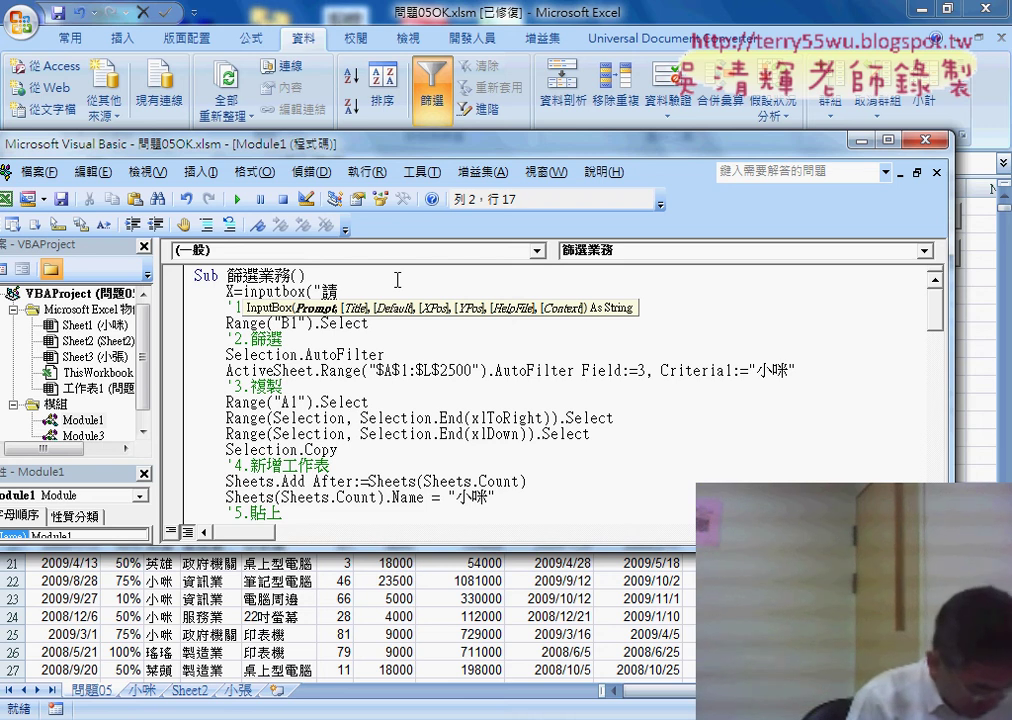
{"action": "type", "text": "輸入業"}
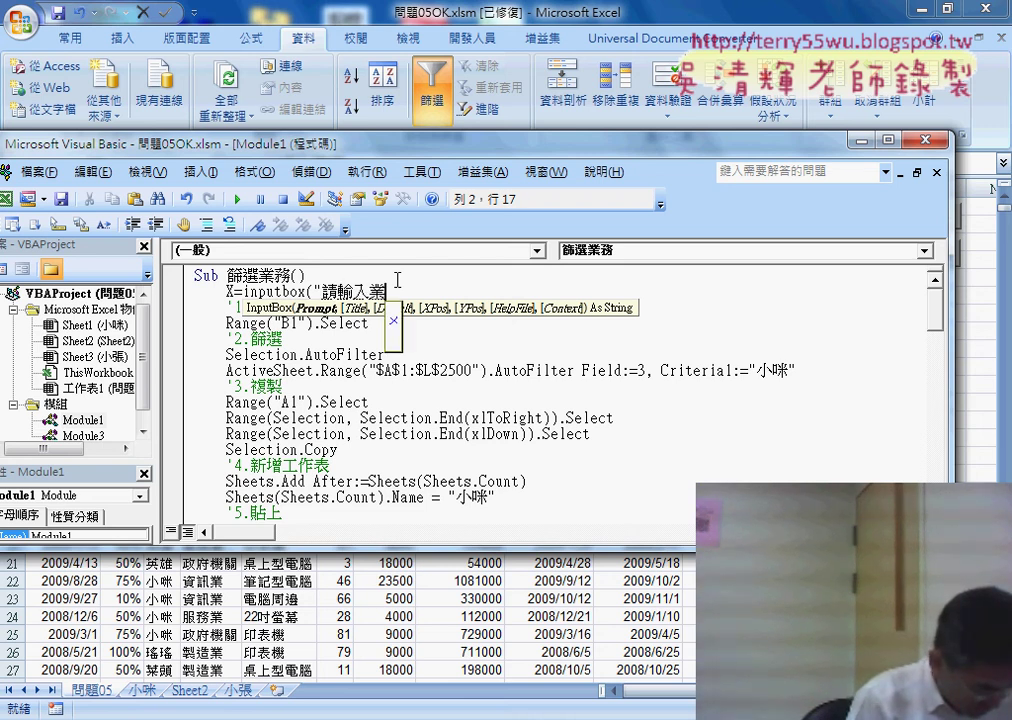
{"action": "type", "text": "務姓名"}
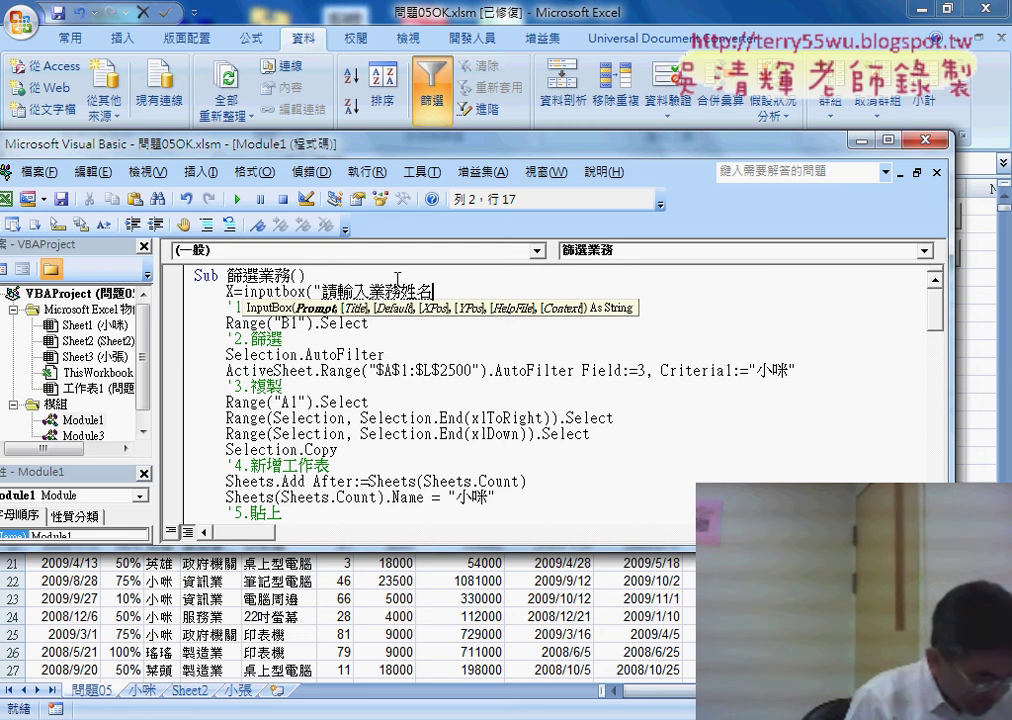
{"action": "type", "text": "!!"}
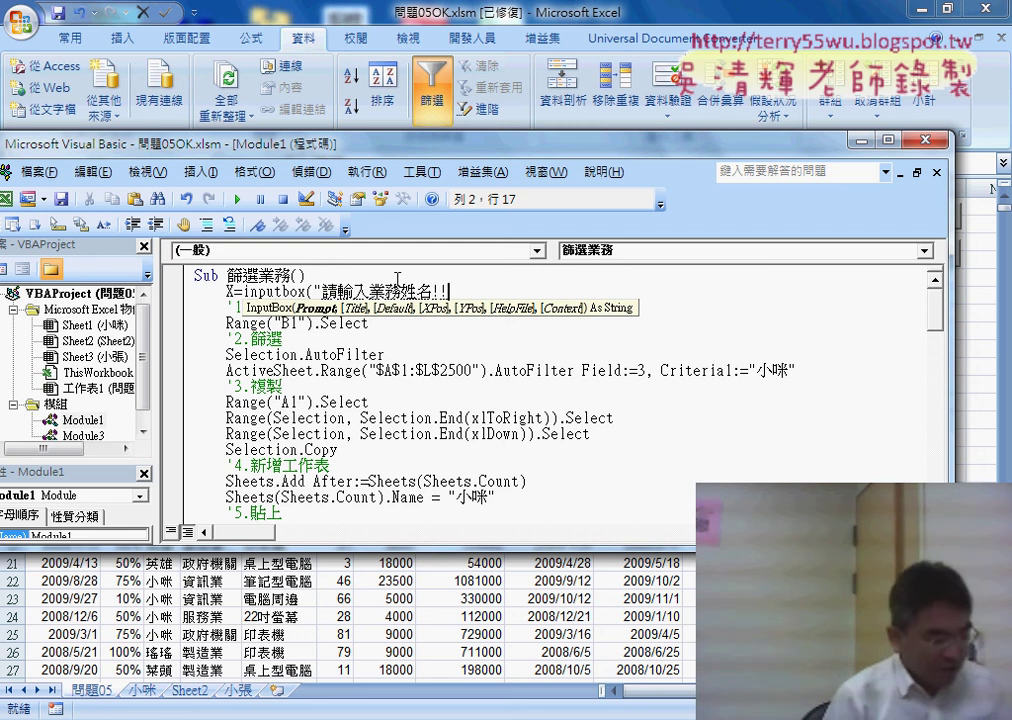
{"action": "type", "text": "\""}
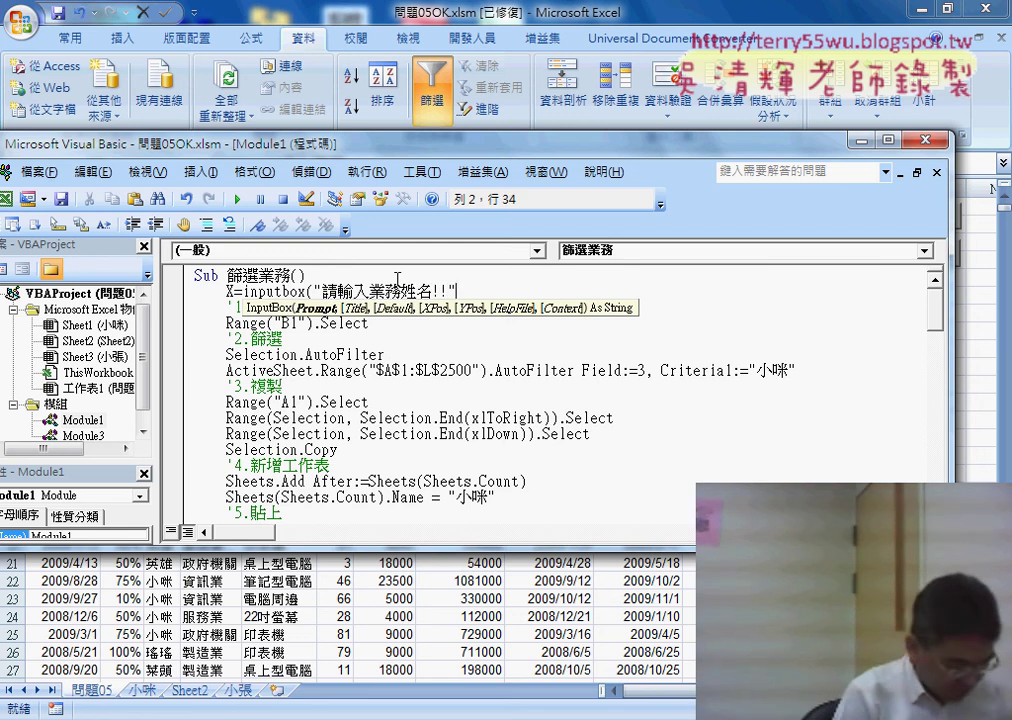
{"action": "type", "text": ")"}
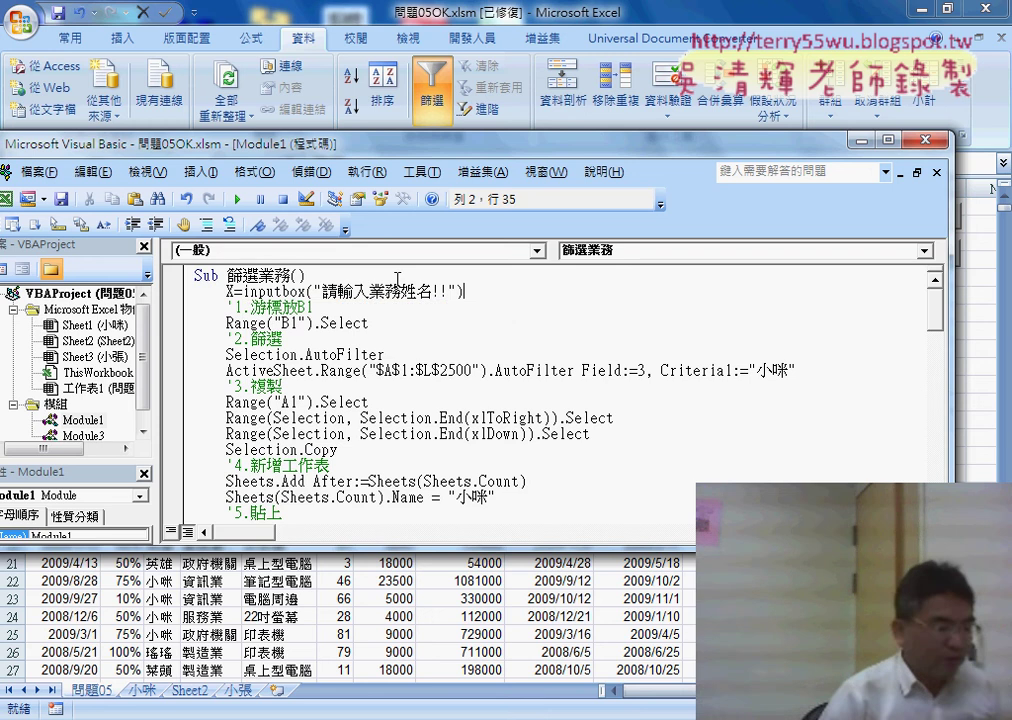
{"action": "left_click", "coordinate": [410, 370]}
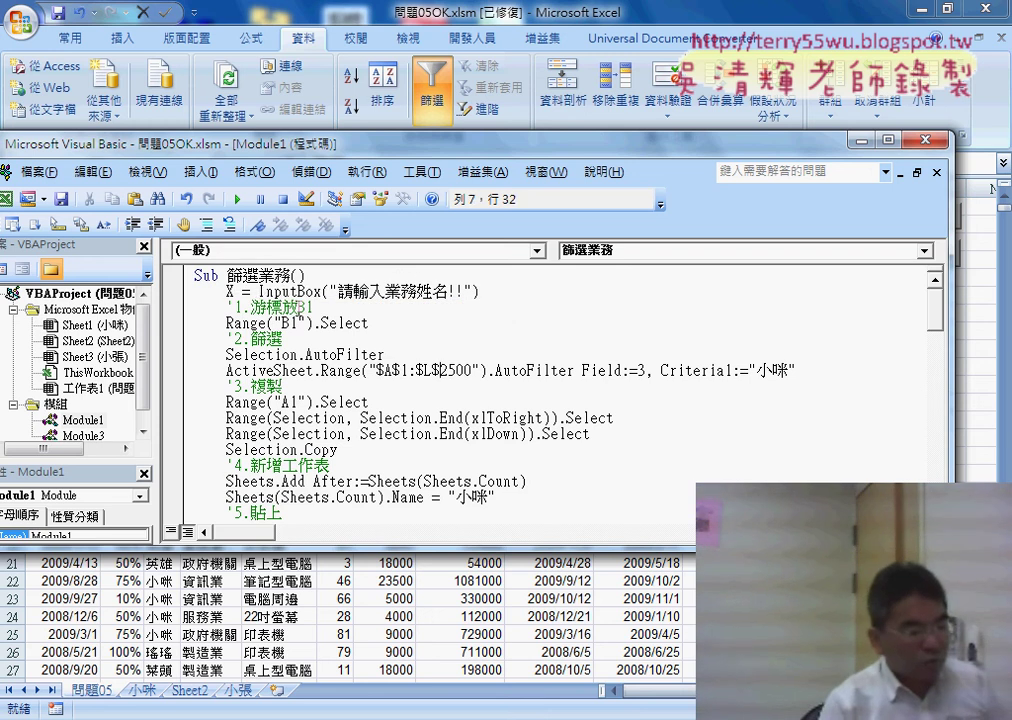
{"action": "left_click_drag", "start_coordinate": [257, 292], "coordinate": [491, 298]}
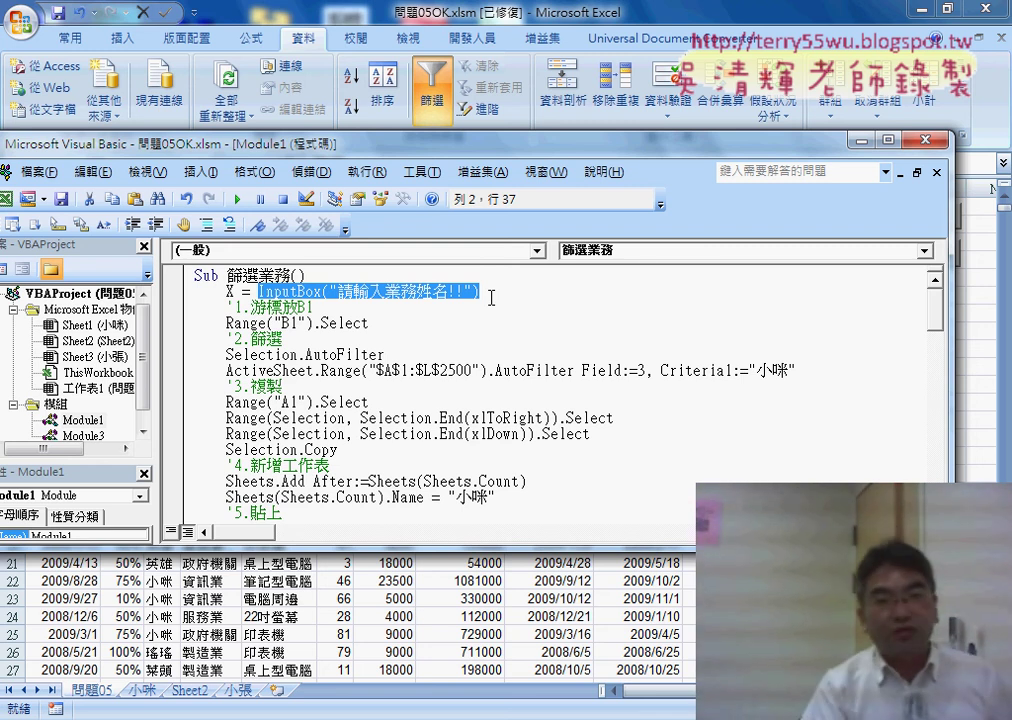
Turn off the sheet's AutoFilter in Excel and return to the macro code
{"action": "left_click", "coordinate": [430, 105]}
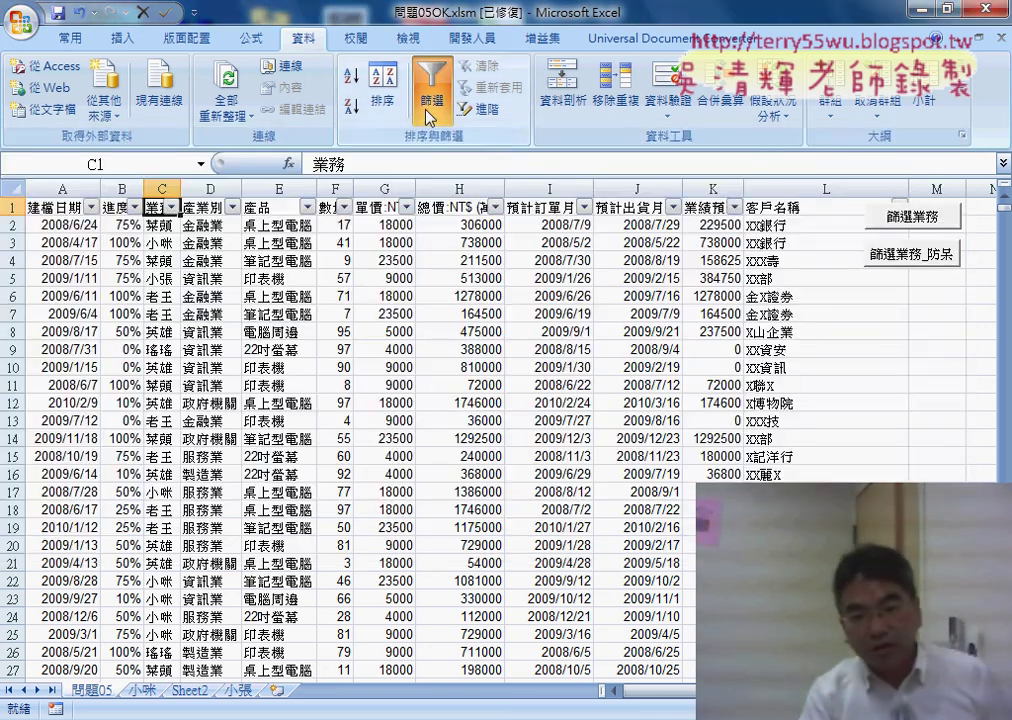
{"action": "left_click", "coordinate": [430, 105]}
{"action": "left_click", "coordinate": [594, 621]}
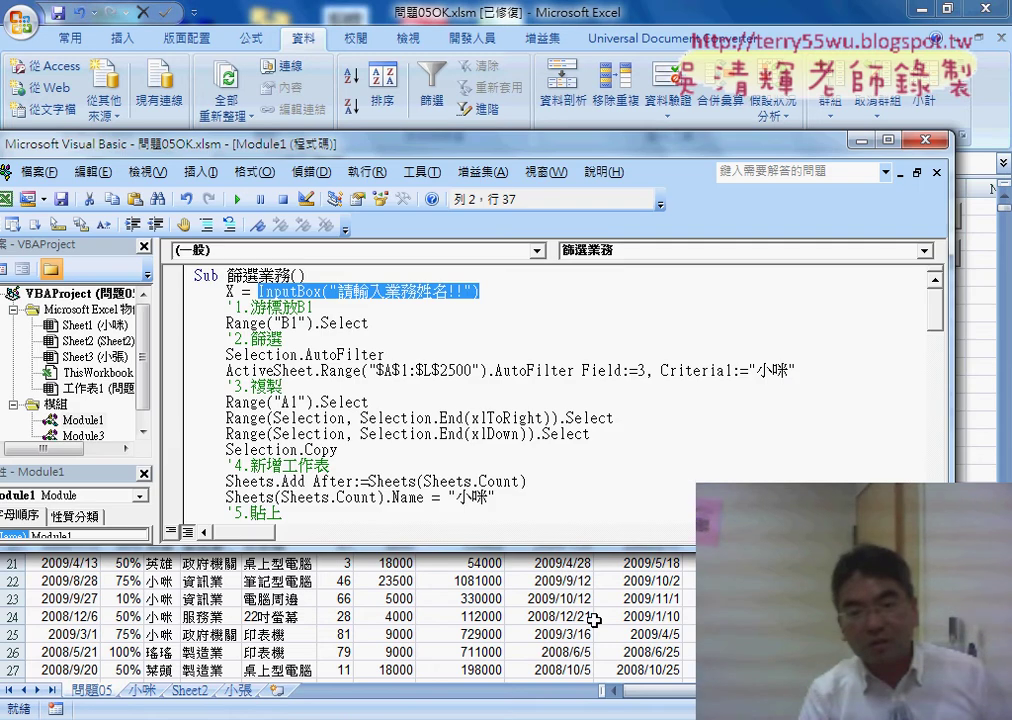
{"action": "left_click", "coordinate": [229, 291]}
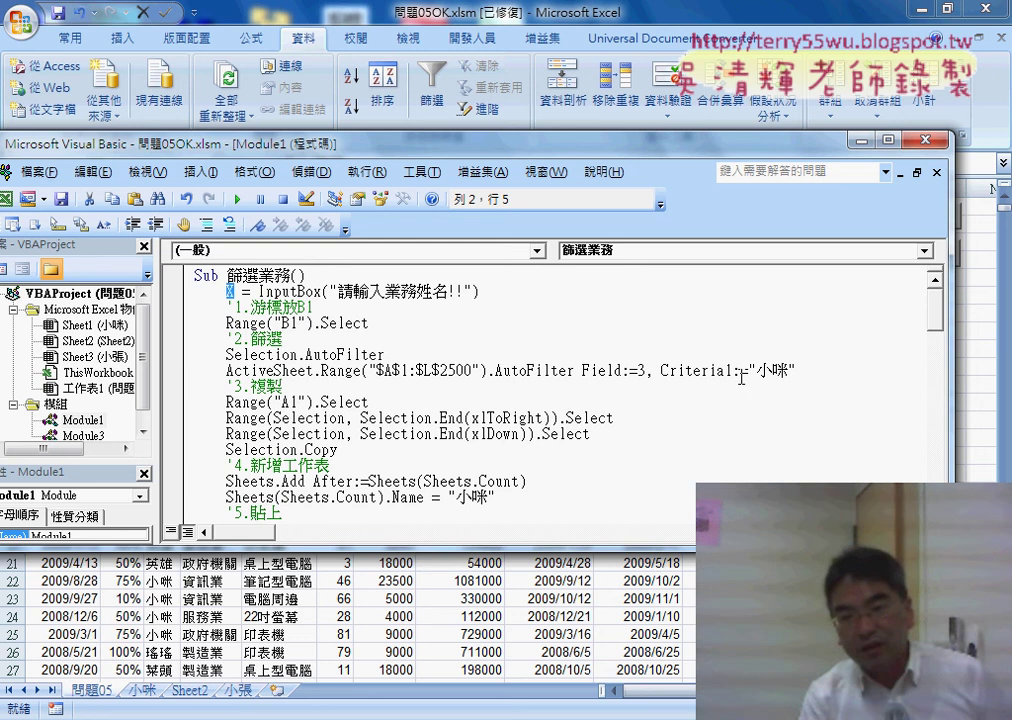
Replace the hard-coded 小咪 in Criteria1 and the new sheet's name with X
{"action": "left_click_drag", "start_coordinate": [747, 371], "coordinate": [799, 371]}
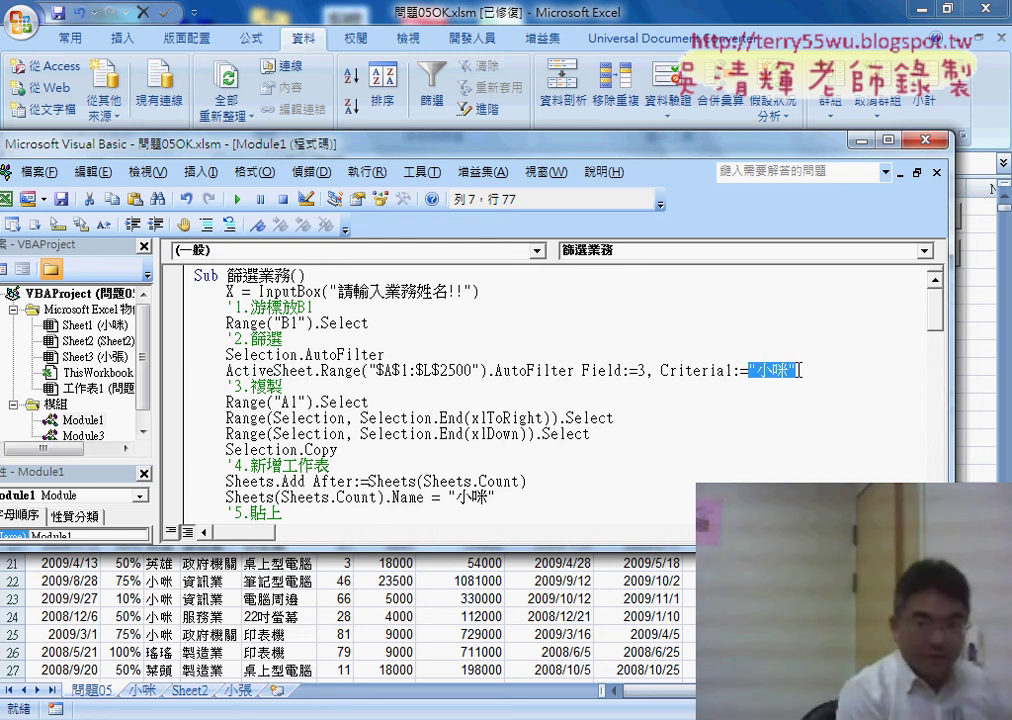
{"action": "key", "text": "Delete"}
{"action": "type", "text": "X"}
{"action": "scroll", "coordinate": [784, 382], "scroll_direction": "down", "scroll_amount": 1}
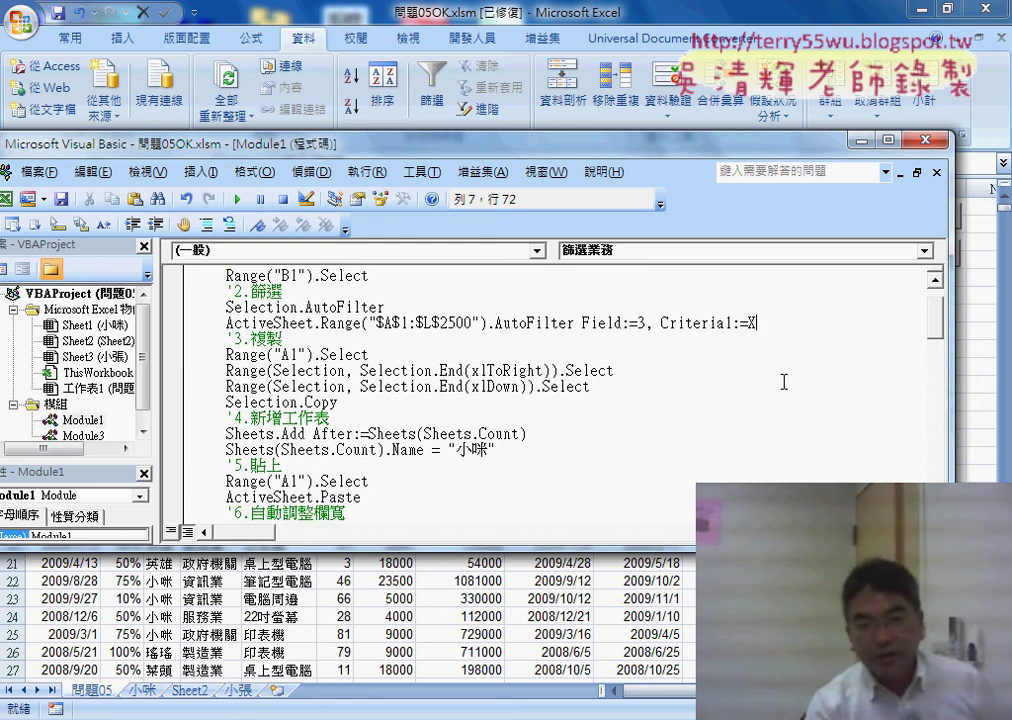
{"action": "scroll", "coordinate": [784, 382], "scroll_direction": "down", "scroll_amount": 1}
{"action": "left_click_drag", "start_coordinate": [494, 402], "coordinate": [450, 404]}
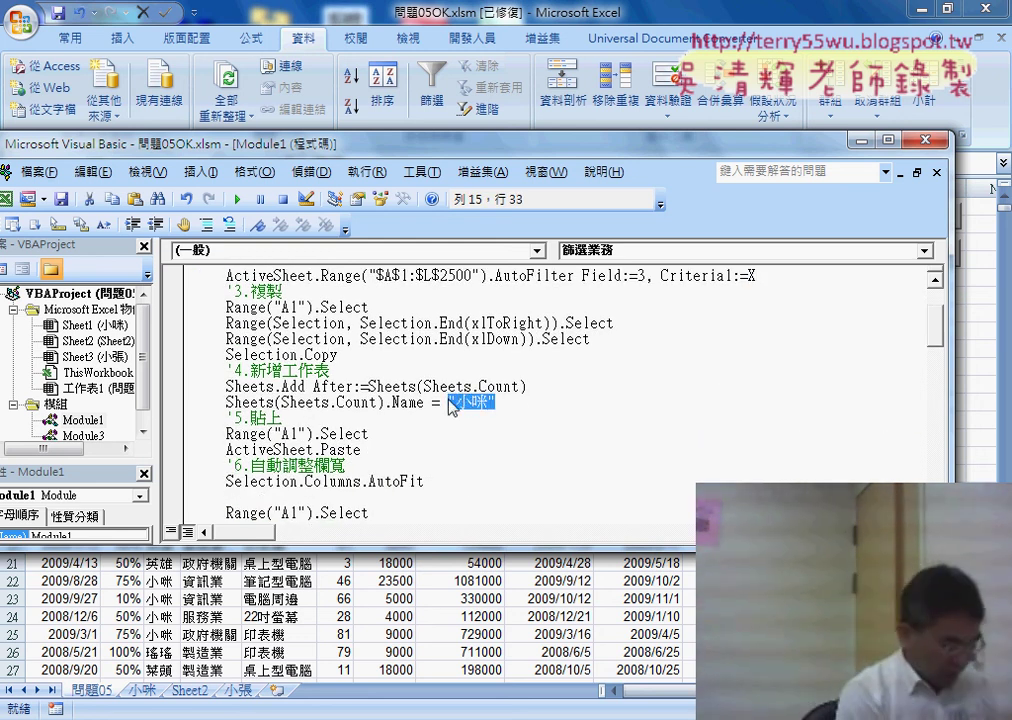
{"action": "type", "text": "X"}
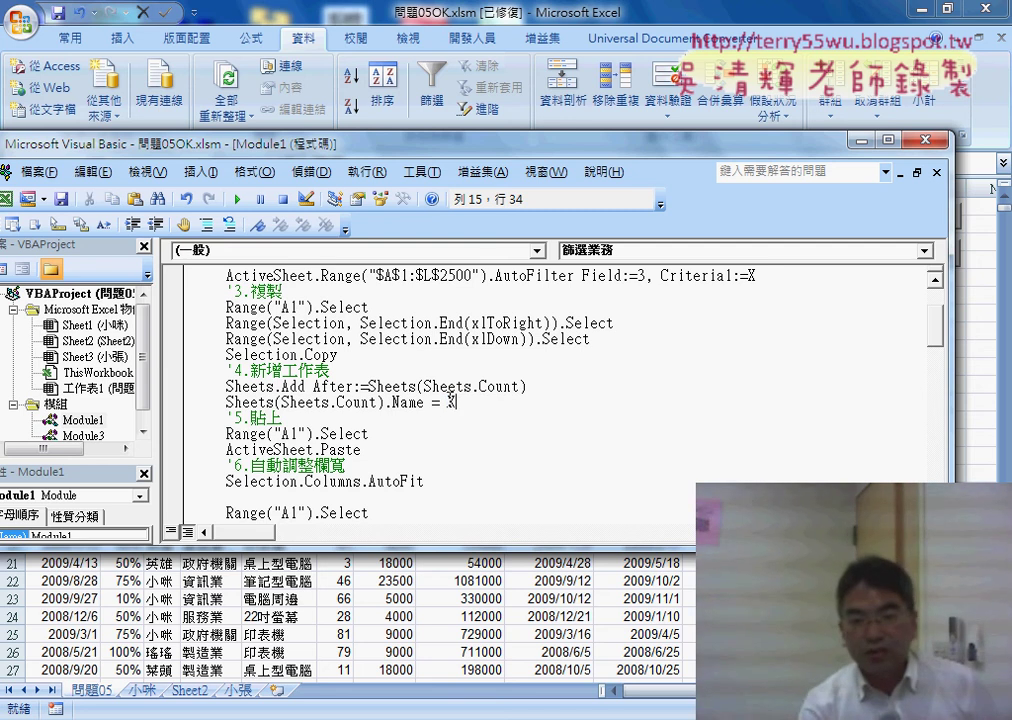
Circle the InputBox line and both uses of X, then clear the annotations
{"action": "scroll", "coordinate": [450, 399], "scroll_direction": "up", "scroll_amount": 1}
{"action": "left_click_drag", "start_coordinate": [494, 543], "coordinate": [494, 658]}
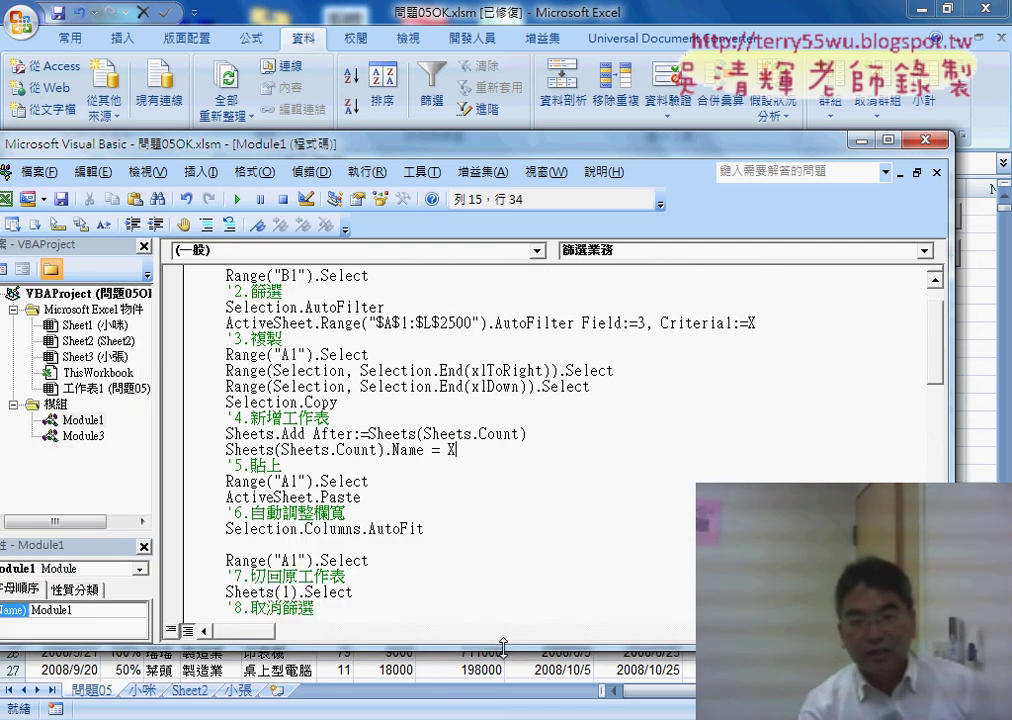
{"action": "scroll", "coordinate": [504, 553], "scroll_direction": "up", "scroll_amount": 1}
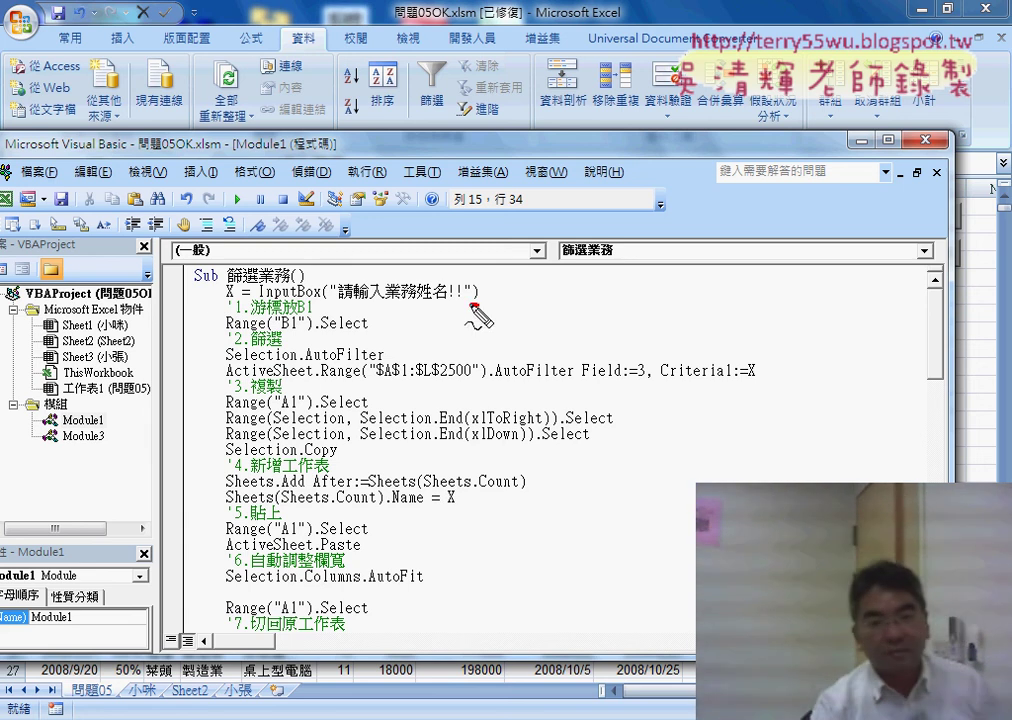
{"action": "left_click_drag", "start_coordinate": [466, 290], "coordinate": [482, 296]}
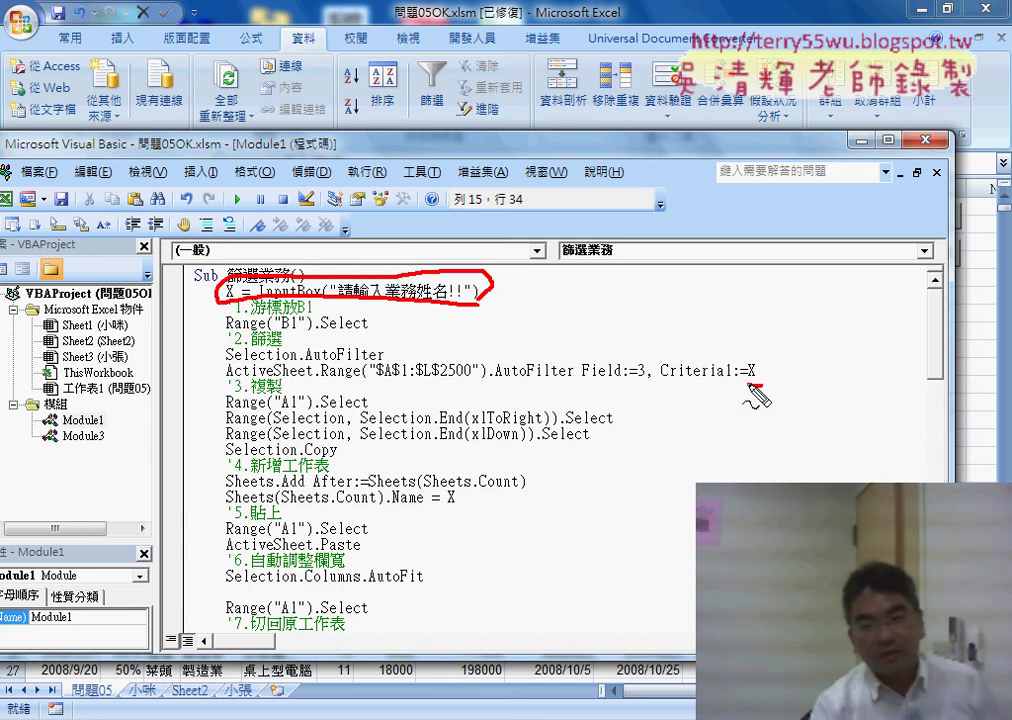
{"action": "left_click_drag", "start_coordinate": [752, 386], "coordinate": [756, 393]}
{"action": "left_click_drag", "start_coordinate": [460, 487], "coordinate": [455, 515]}
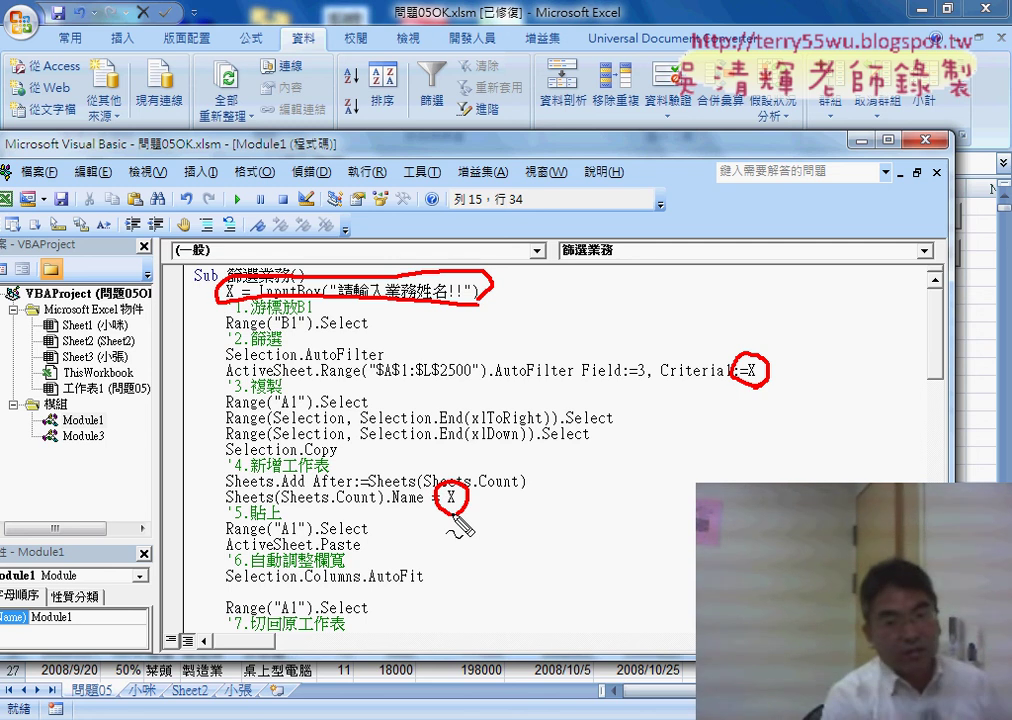
{"action": "key", "text": "Escape"}
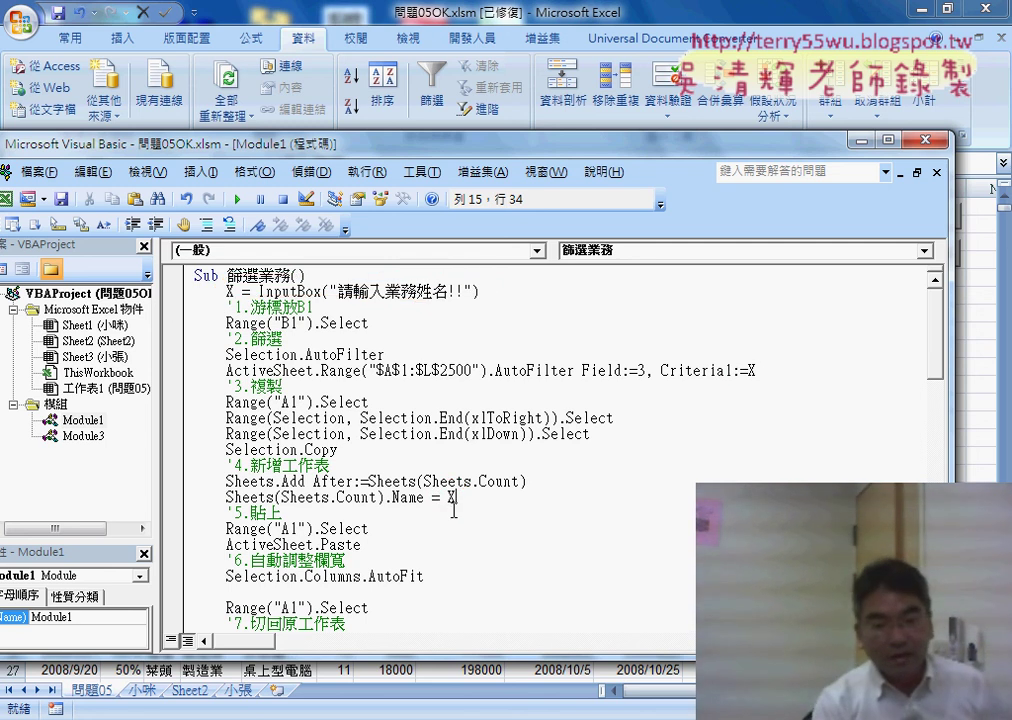
Group the 小咪 through 小張 sheets and delete them, leaving only 問題05
{"action": "left_click", "coordinate": [236, 696]}
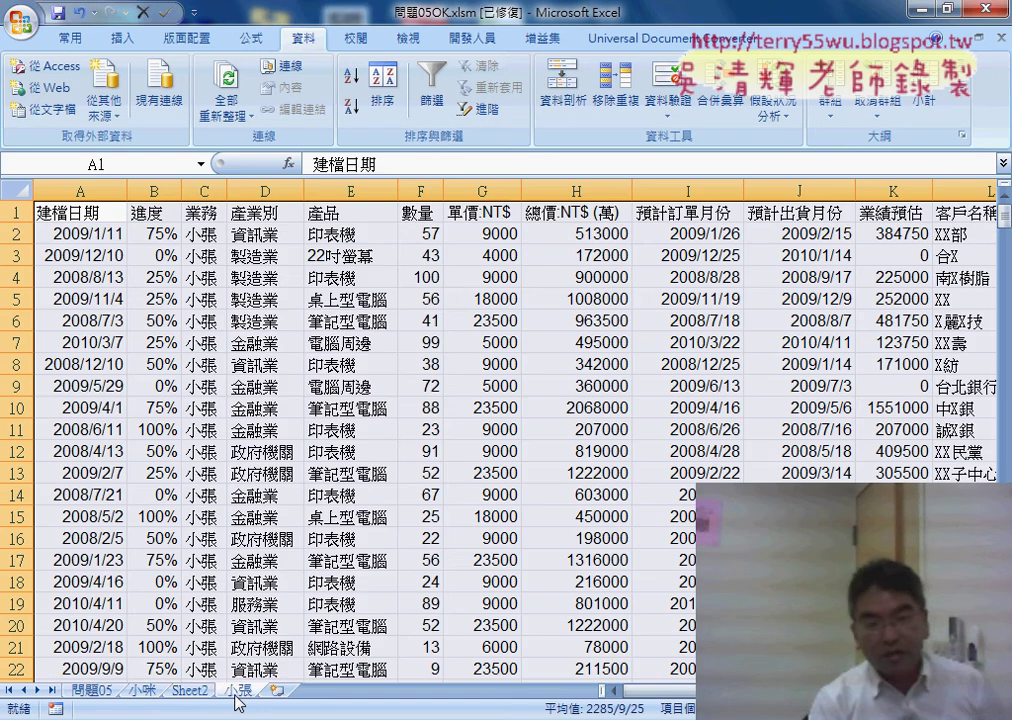
{"action": "left_click", "coordinate": [90, 692]}
{"action": "left_click_drag", "start_coordinate": [668, 699], "coordinate": [678, 699]}
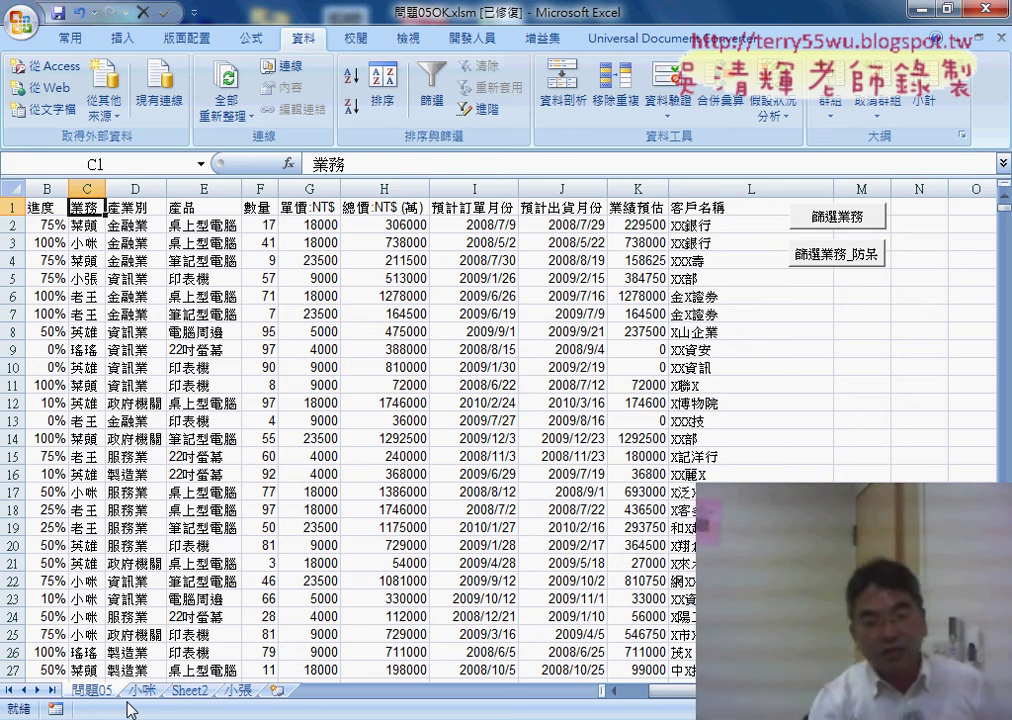
{"action": "left_click", "coordinate": [136, 692]}
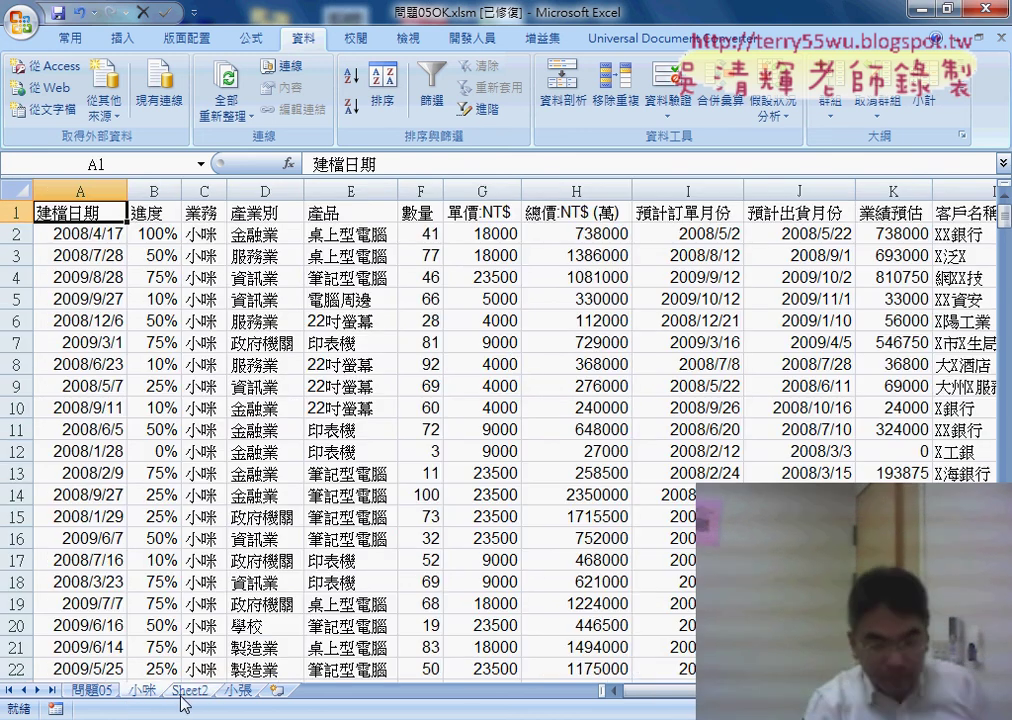
{"action": "left_click", "coordinate": [240, 692], "text": "shift"}
{"action": "right_click", "coordinate": [240, 692]}
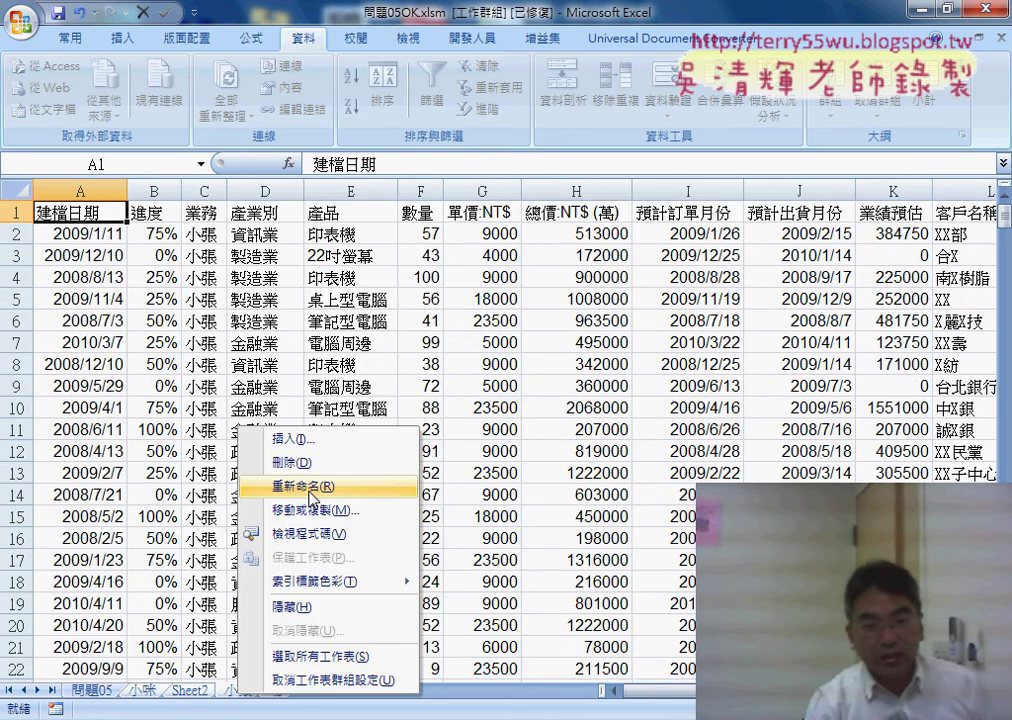
{"action": "left_click", "coordinate": [240, 368]}
{"action": "left_click", "coordinate": [463, 415]}
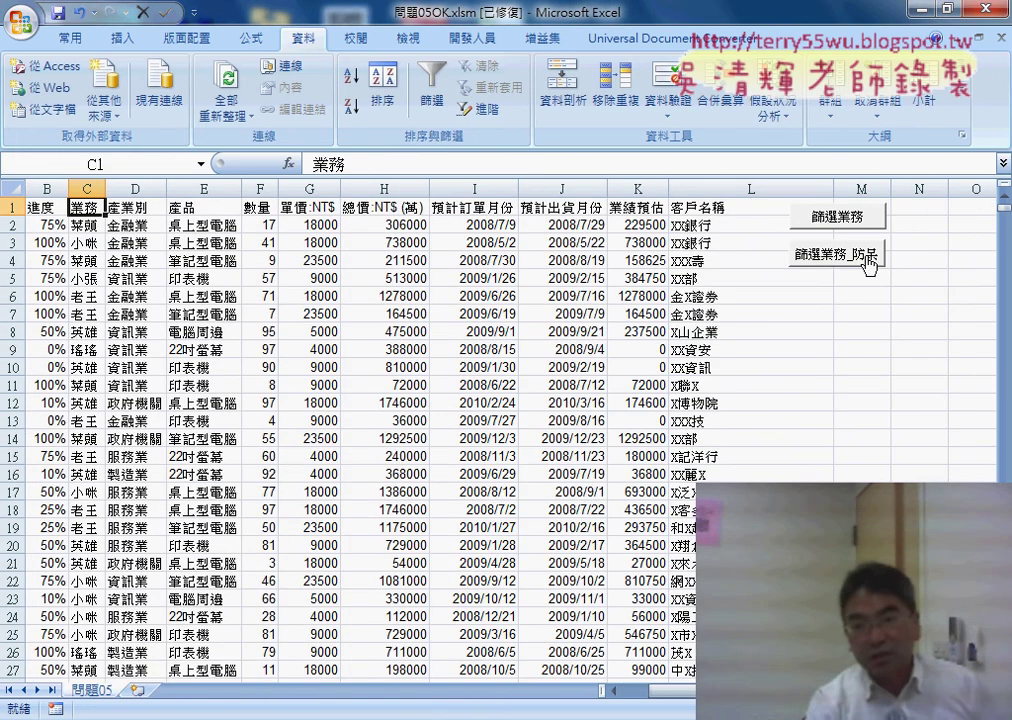
Run 篩選業務 with the name 小咪 and check the new 小咪 sheet
{"action": "left_click", "coordinate": [836, 216]}
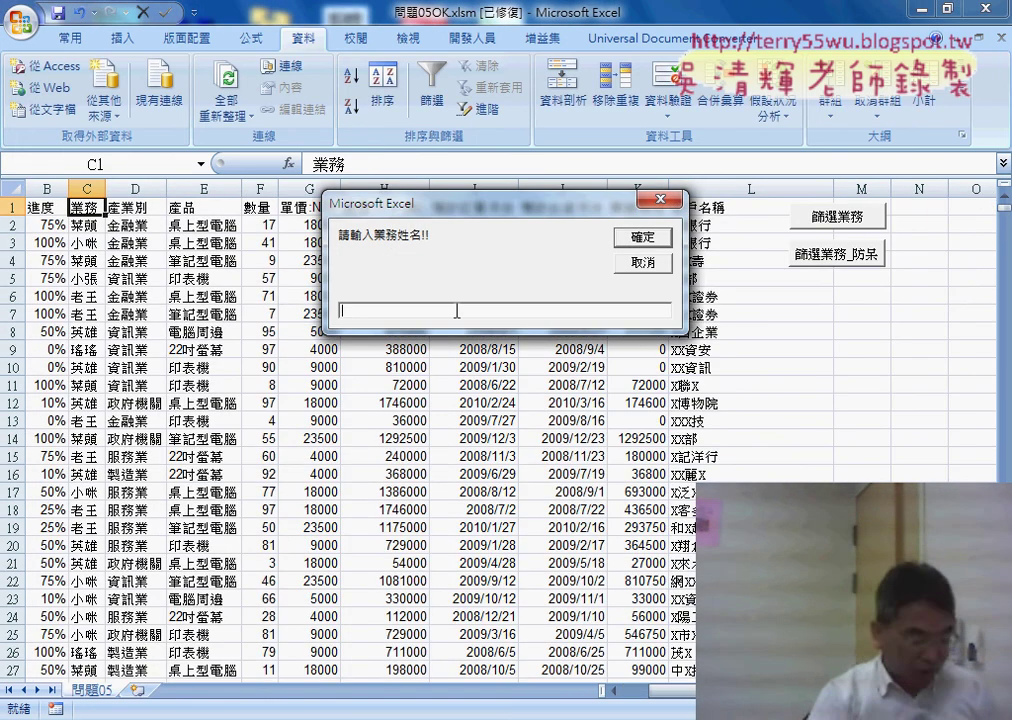
{"action": "type", "text": "小"}
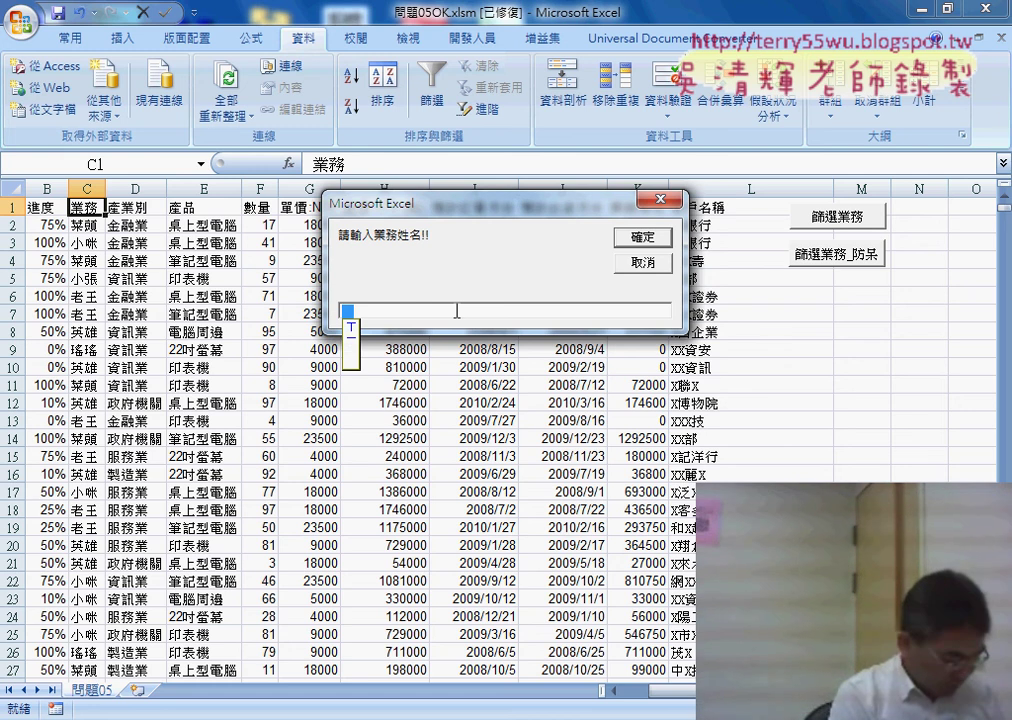
{"action": "type", "text": "咪"}
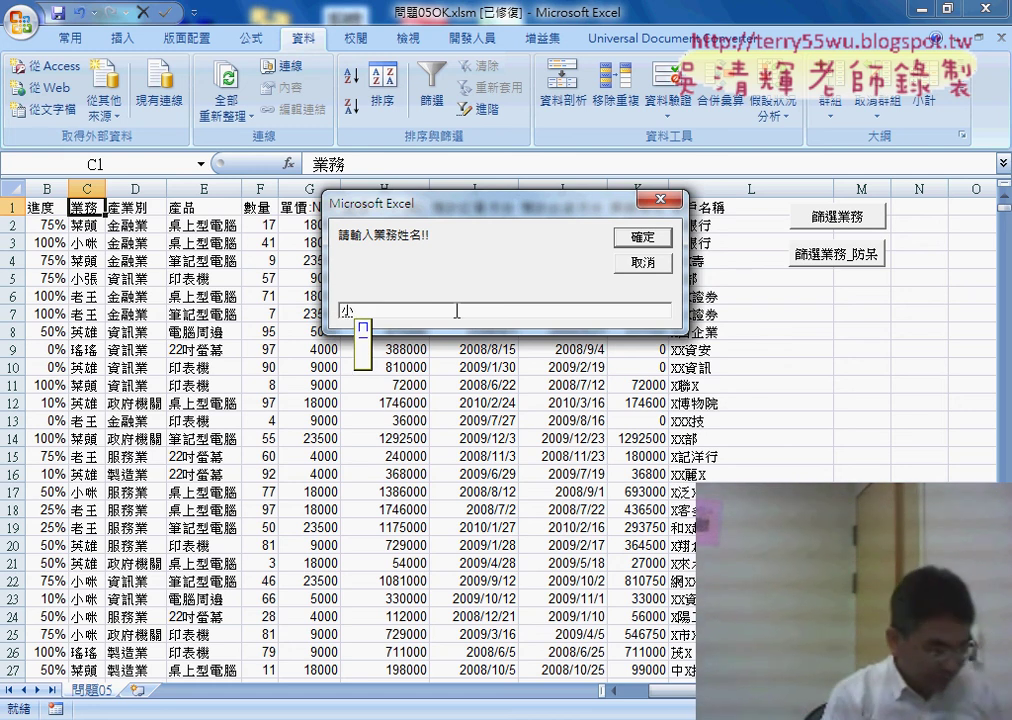
{"action": "left_click", "coordinate": [643, 236]}
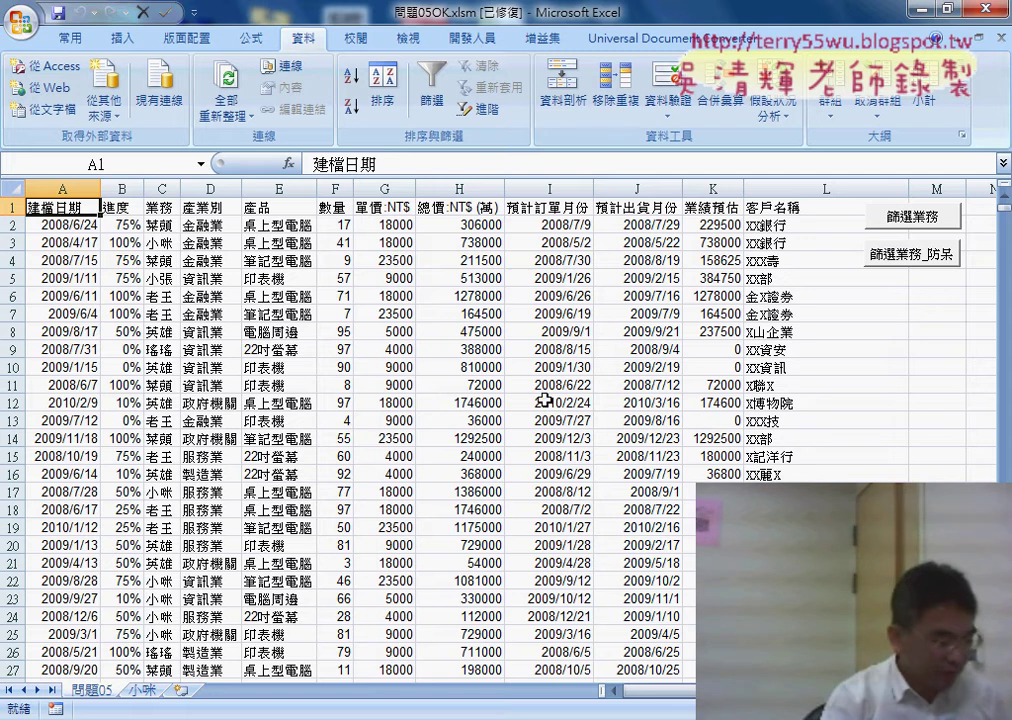
{"action": "left_click", "coordinate": [141, 690]}
{"action": "left_click", "coordinate": [104, 690]}
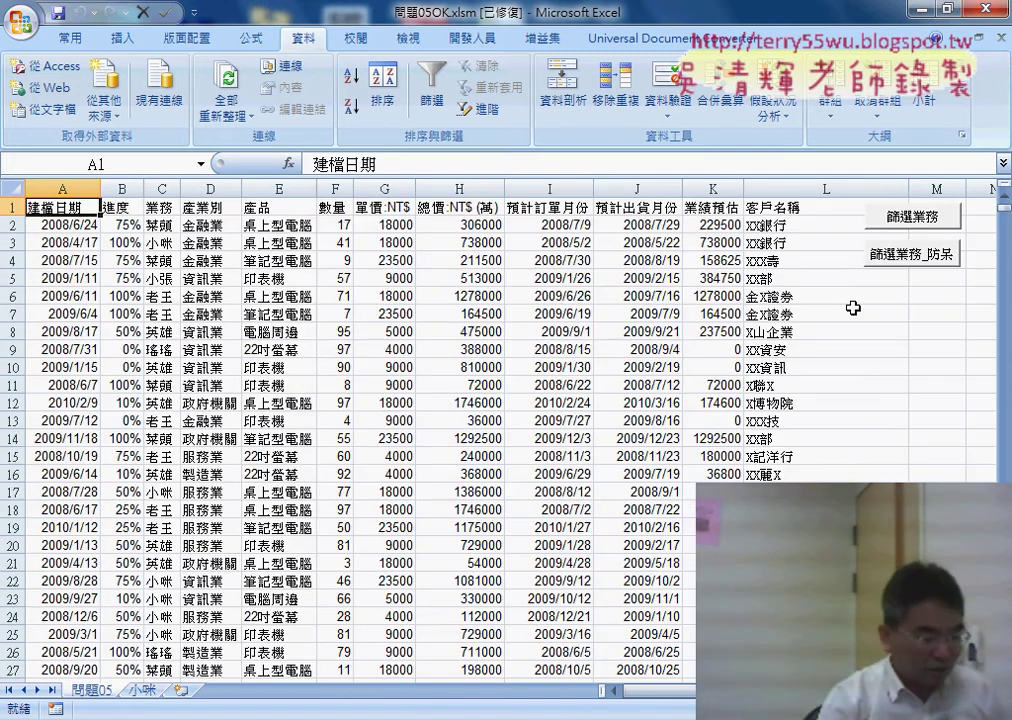
Run 篩選業務 again from 問題05, entering 小張 as the name
{"action": "left_click", "coordinate": [924, 215]}
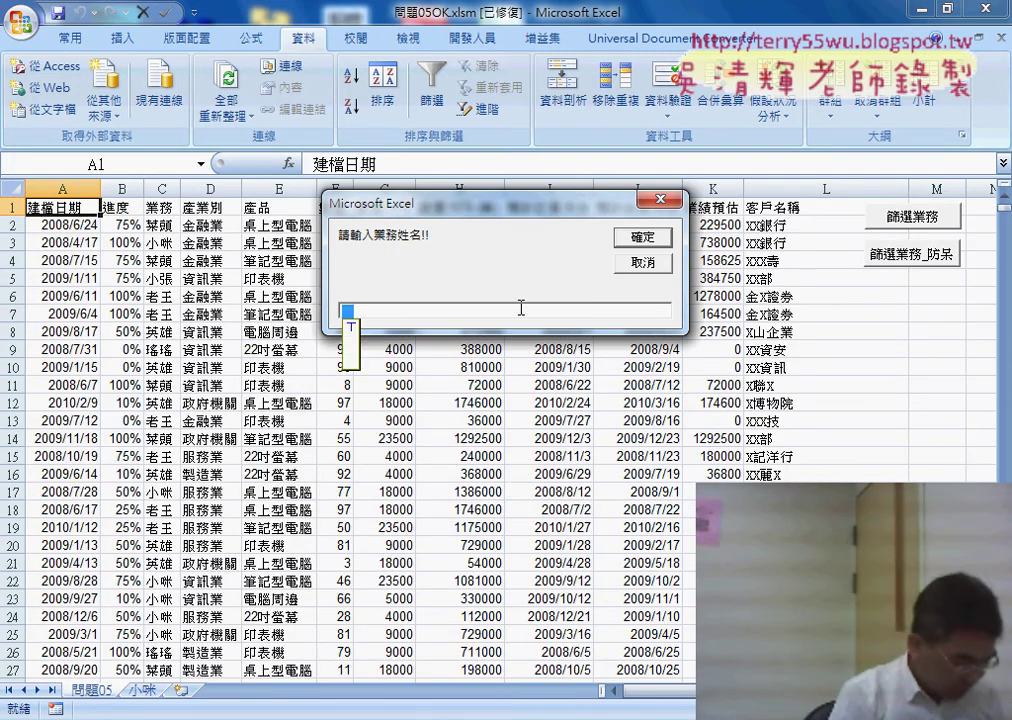
{"action": "type", "text": "小張"}
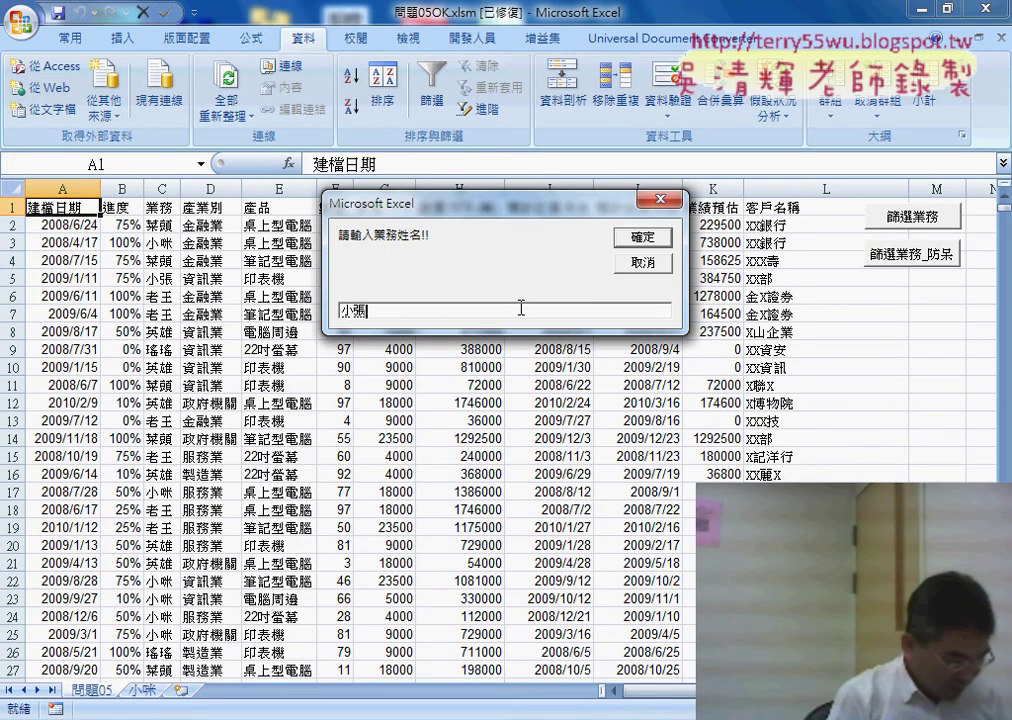
{"action": "key", "text": "Return"}
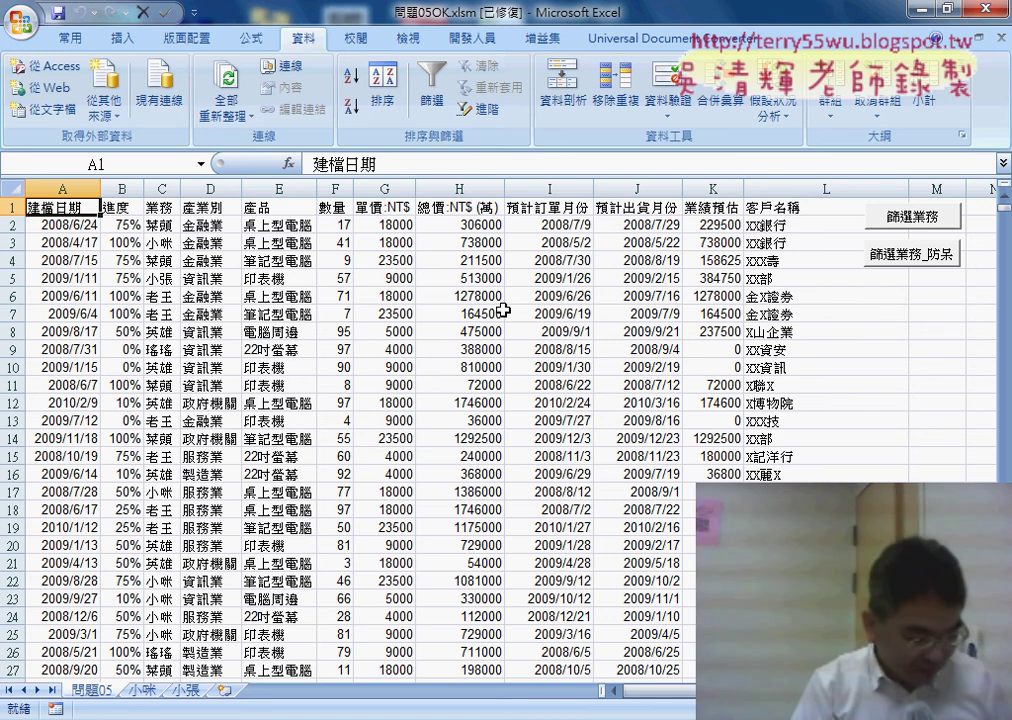
{"action": "left_click", "coordinate": [591, 638]}
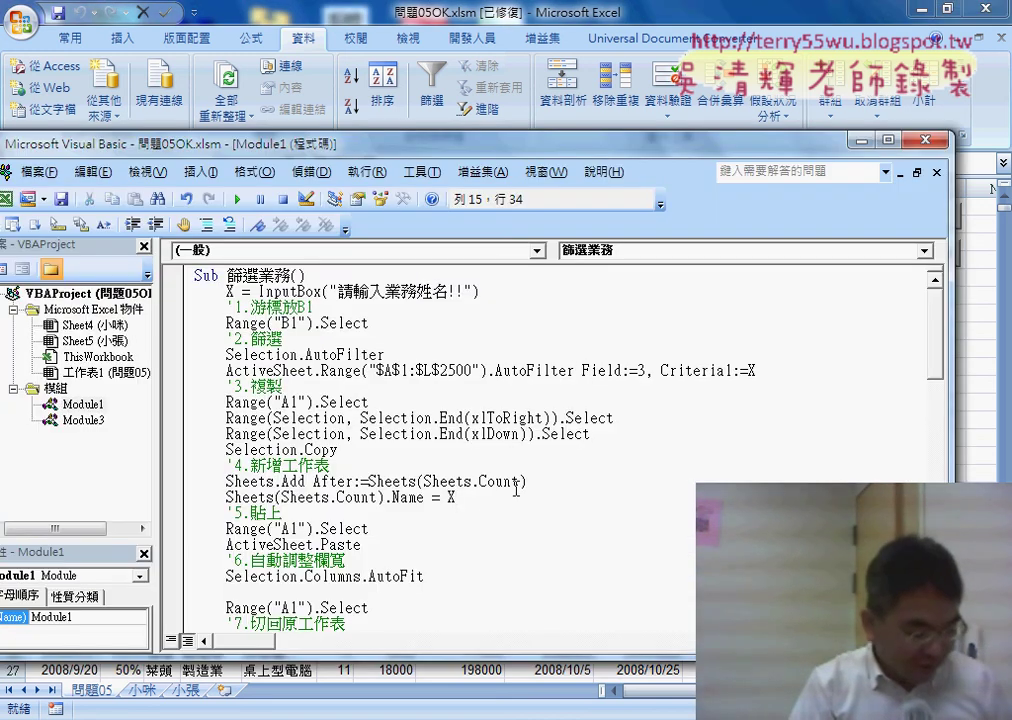
{"action": "left_click_drag", "start_coordinate": [462, 497], "coordinate": [223, 500]}
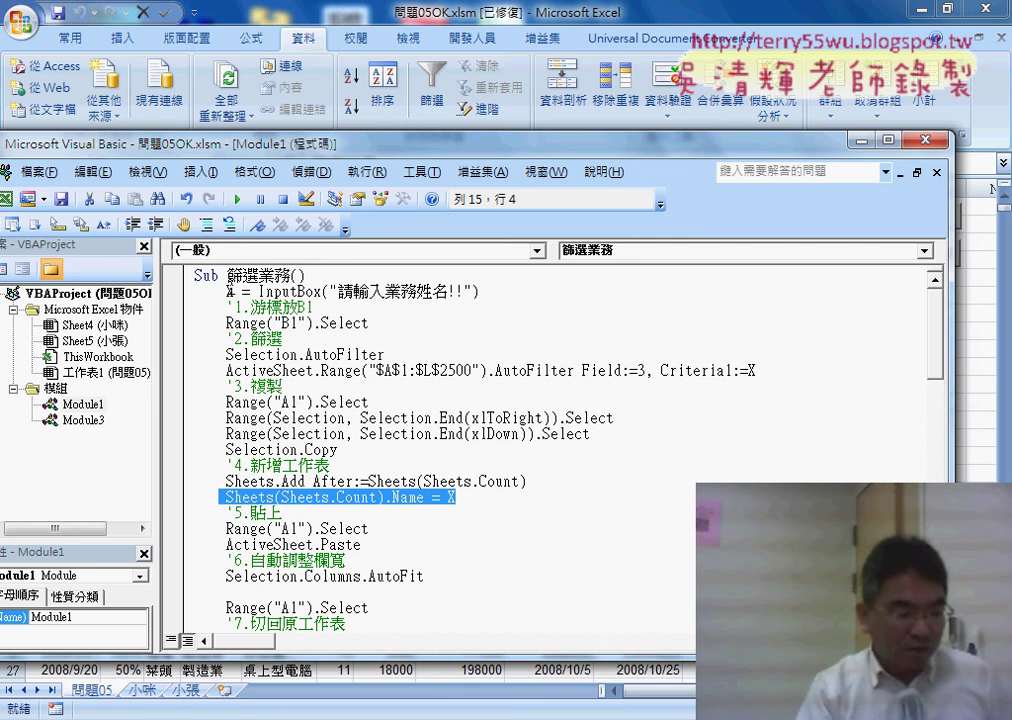
{"action": "left_click", "coordinate": [713, 20]}
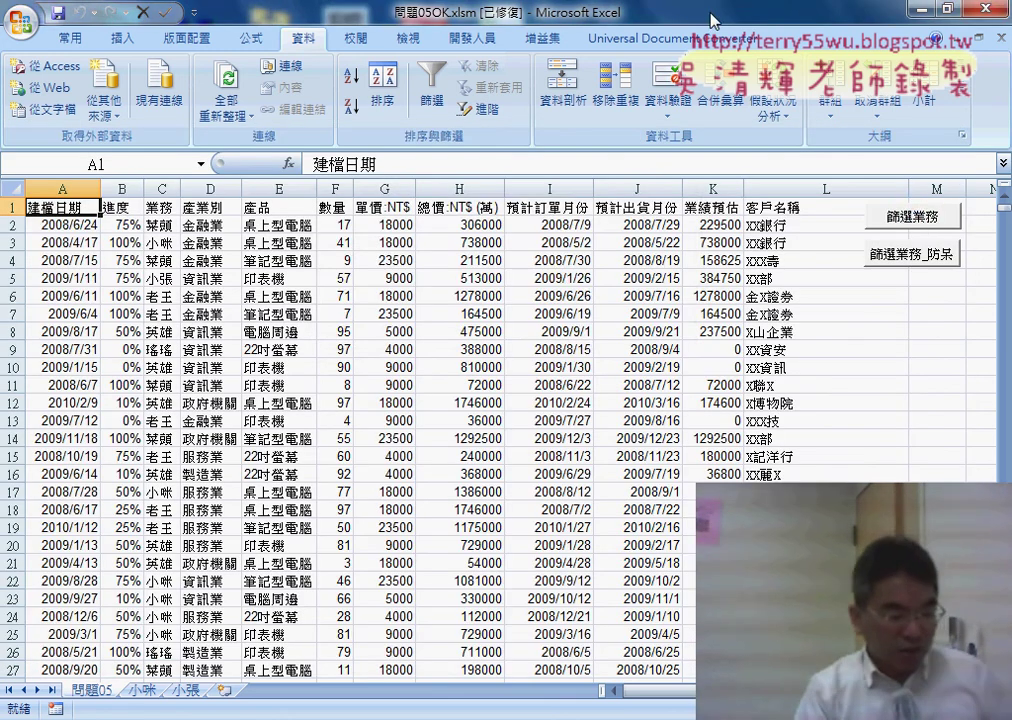
Run 篩選業務 and enter 小李 in the InputBox using Chinese input
{"action": "left_click", "coordinate": [915, 222]}
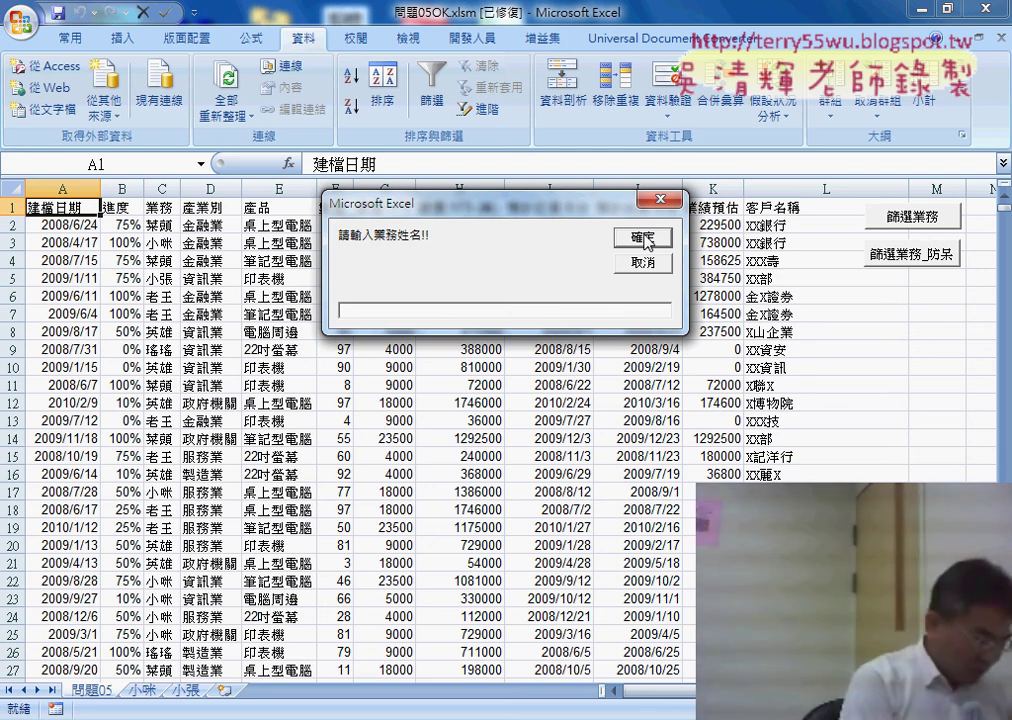
{"action": "key", "text": "v"}
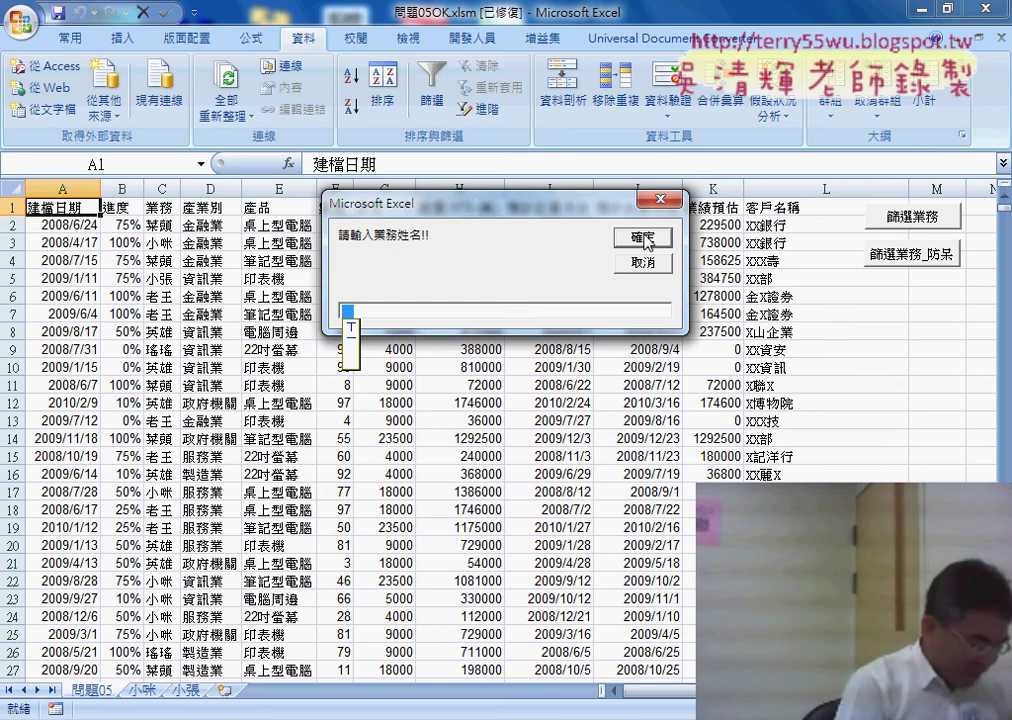
{"action": "type", "text": "小"}
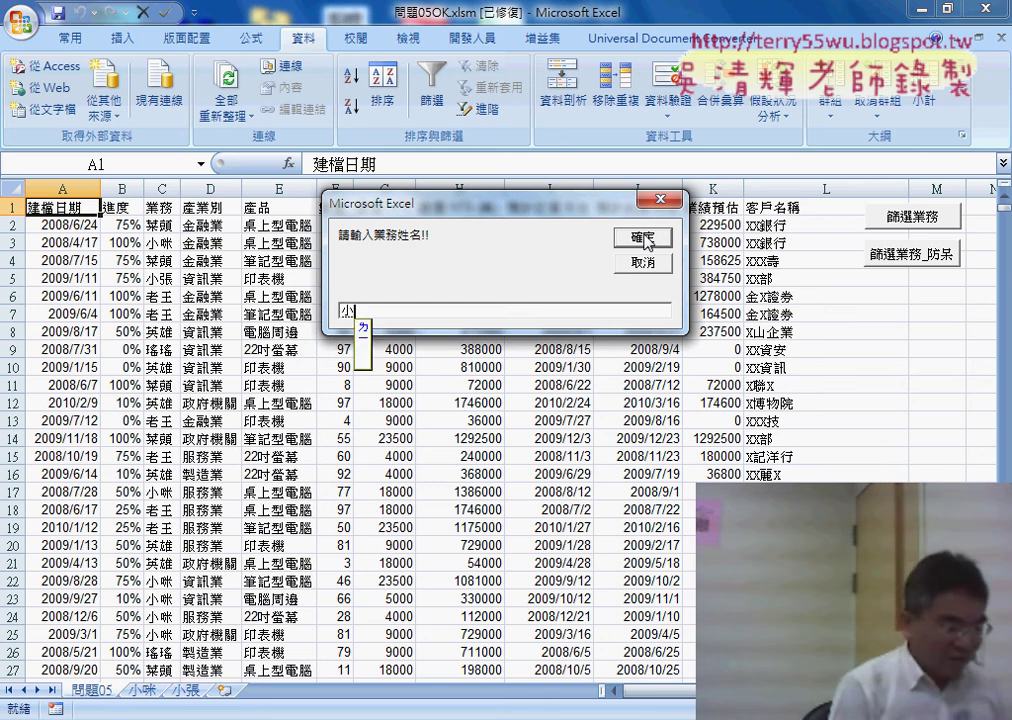
{"action": "type", "text": "李"}
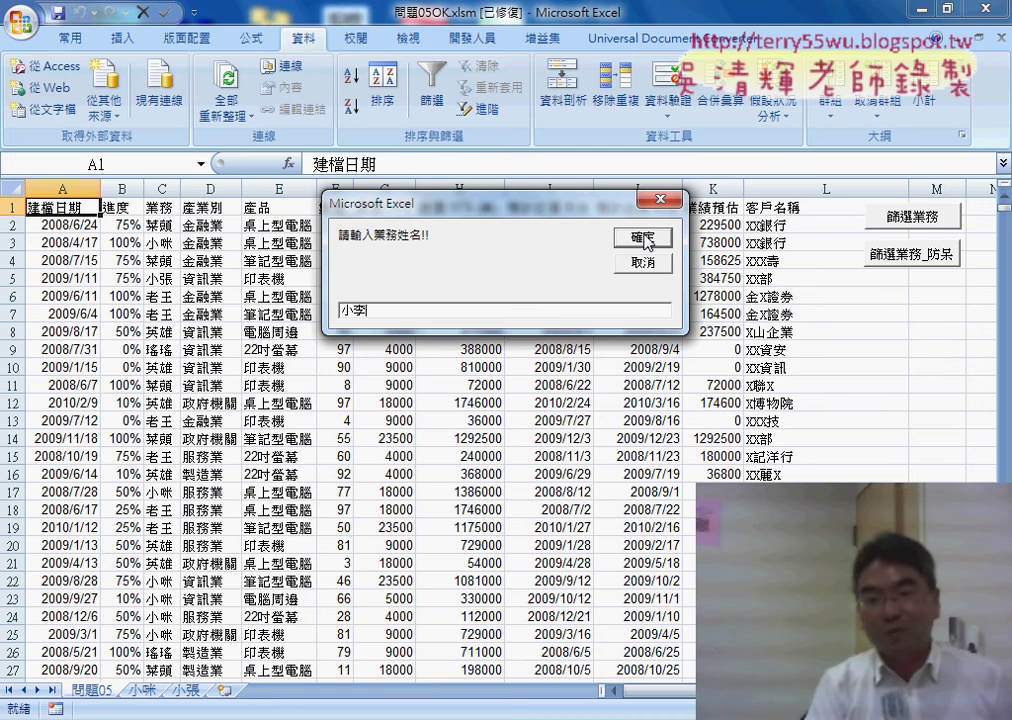
{"action": "left_click", "coordinate": [645, 238]}
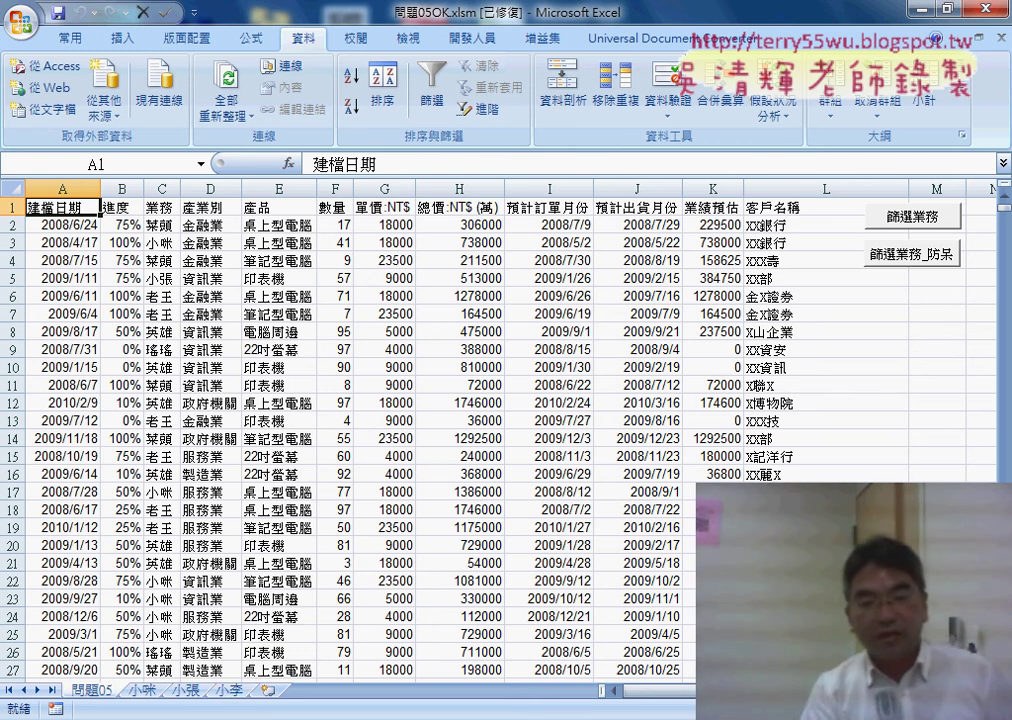
{"action": "key", "text": "alt+Tab"}
Scroll the 程式碼 notes to 避免程式錯誤的三種防呆判斷 and mark its three checks
{"action": "scroll", "coordinate": [362, 457], "scroll_direction": "down", "scroll_amount": 6}
{"action": "scroll", "coordinate": [366, 460], "scroll_direction": "down", "scroll_amount": 4}
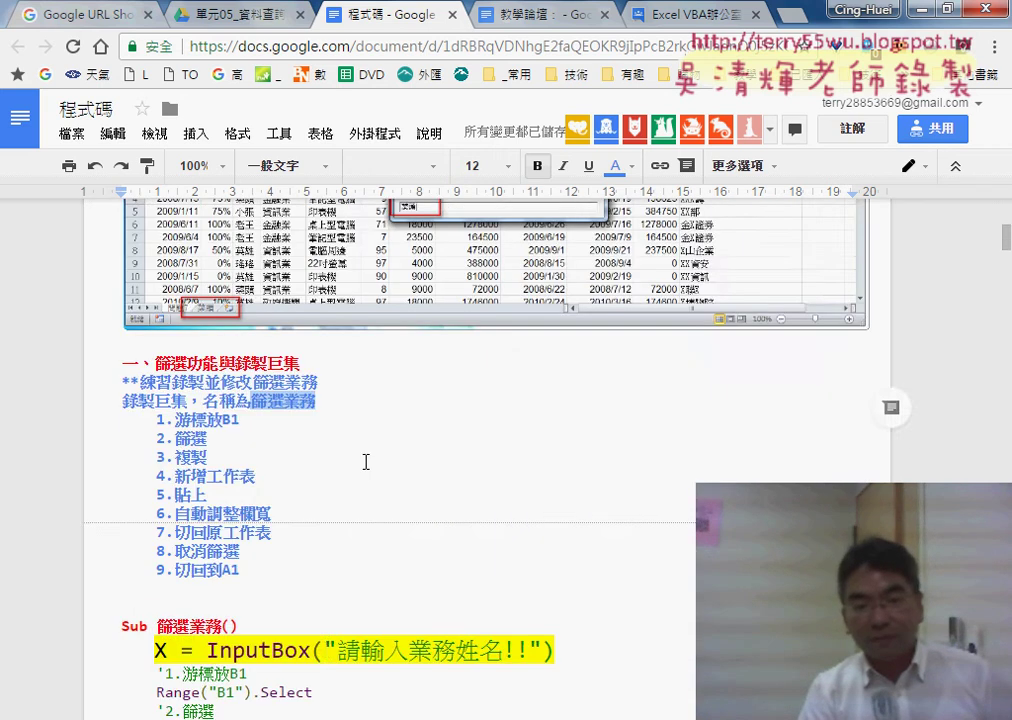
{"action": "scroll", "coordinate": [340, 440], "scroll_direction": "down", "scroll_amount": 4}
{"action": "scroll", "coordinate": [327, 428], "scroll_direction": "down", "scroll_amount": 5}
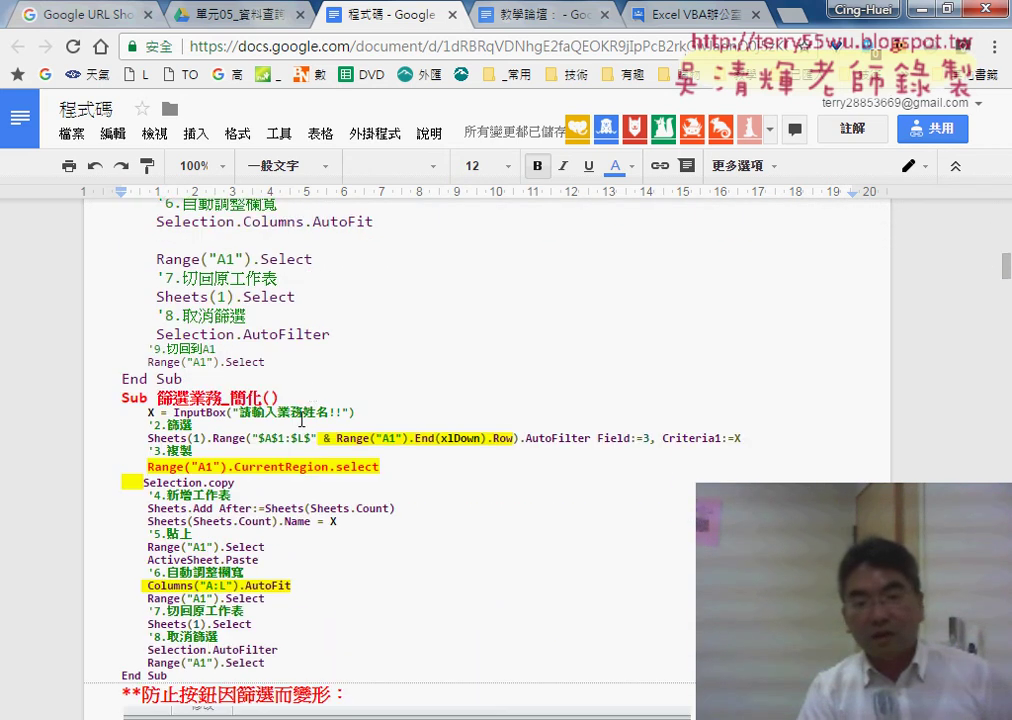
{"action": "scroll", "coordinate": [310, 400], "scroll_direction": "down", "scroll_amount": 2}
{"action": "scroll", "coordinate": [309, 440], "scroll_direction": "down", "scroll_amount": 1}
{"action": "scroll", "coordinate": [300, 440], "scroll_direction": "down", "scroll_amount": 1}
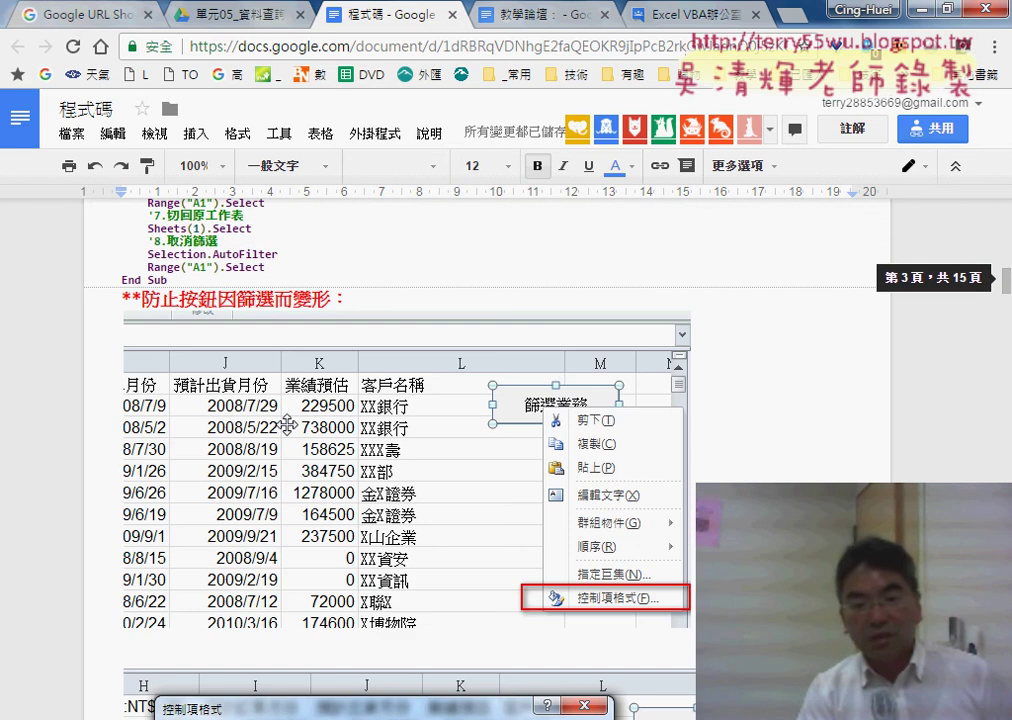
{"action": "scroll", "coordinate": [288, 422], "scroll_direction": "down", "scroll_amount": 3}
{"action": "scroll", "coordinate": [288, 425], "scroll_direction": "down", "scroll_amount": 2}
{"action": "scroll", "coordinate": [288, 425], "scroll_direction": "down", "scroll_amount": 3}
{"action": "scroll", "coordinate": [288, 425], "scroll_direction": "down", "scroll_amount": 1}
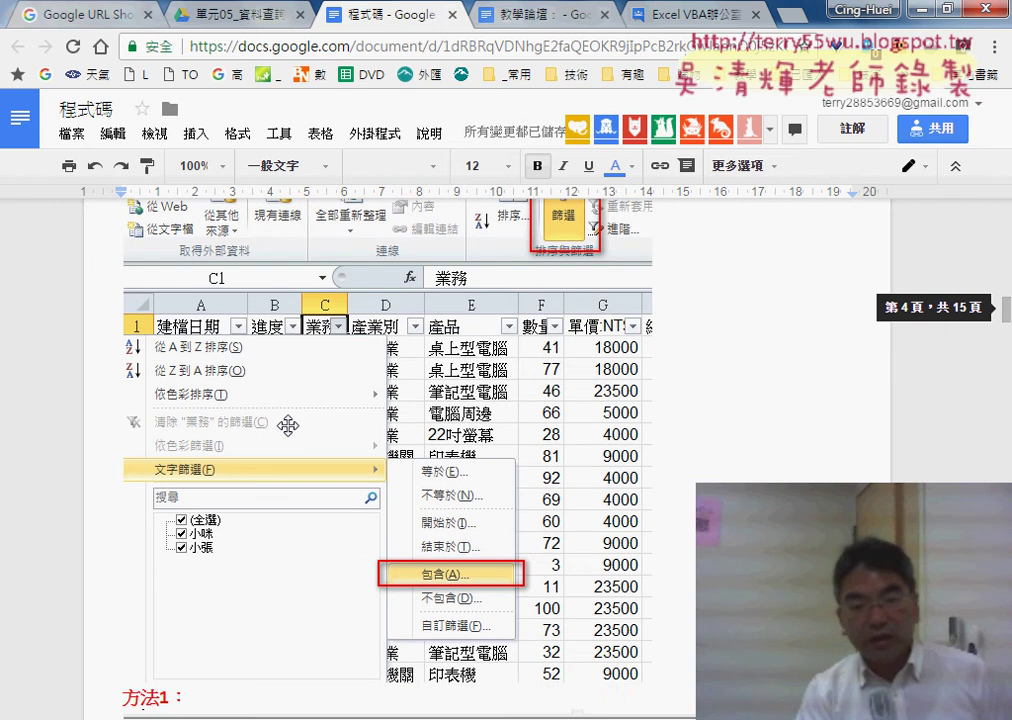
{"action": "scroll", "coordinate": [288, 426], "scroll_direction": "down", "scroll_amount": 2}
{"action": "scroll", "coordinate": [288, 426], "scroll_direction": "down", "scroll_amount": 3}
{"action": "scroll", "coordinate": [288, 426], "scroll_direction": "down", "scroll_amount": 2}
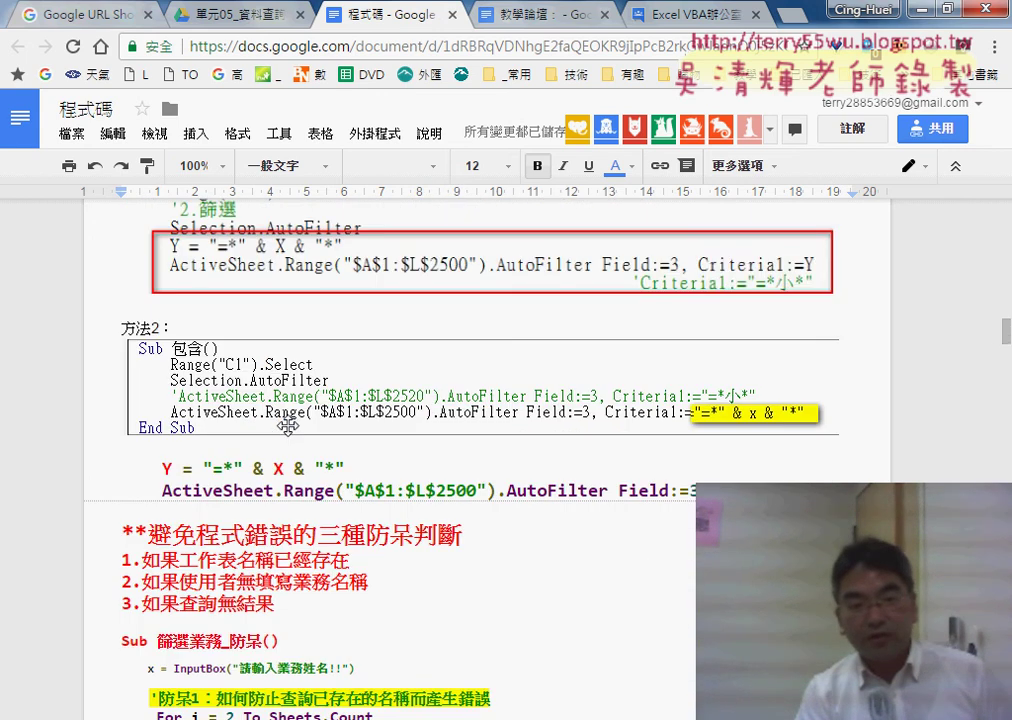
{"action": "scroll", "coordinate": [288, 426], "scroll_direction": "down", "scroll_amount": 2}
{"action": "scroll", "coordinate": [288, 426], "scroll_direction": "down", "scroll_amount": 2}
{"action": "left_click", "coordinate": [163, 368]}
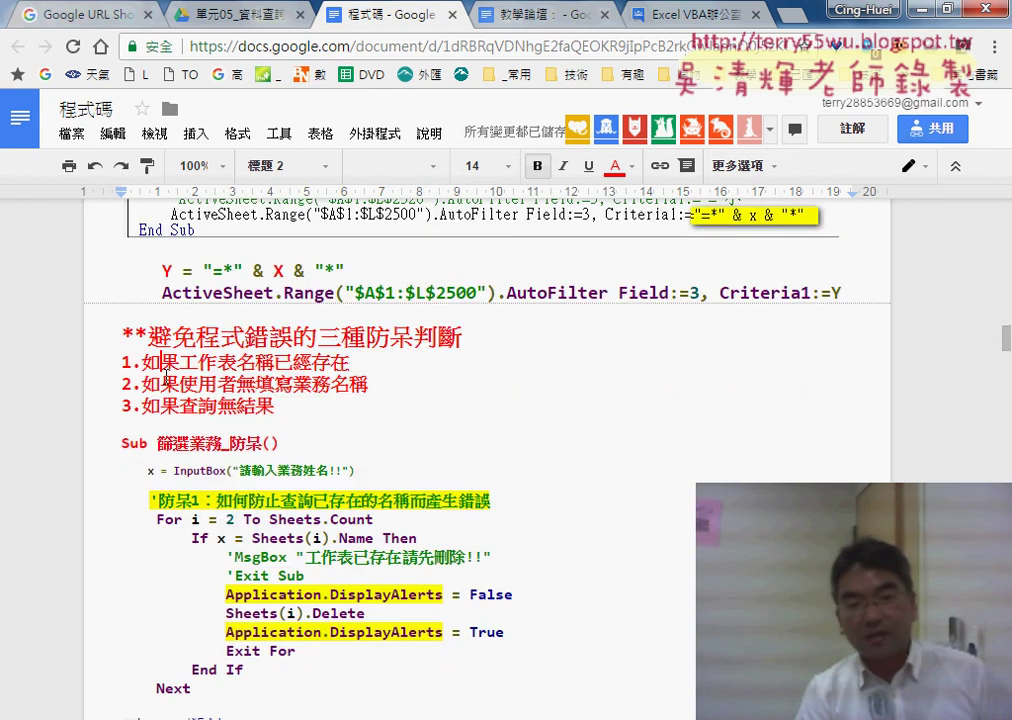
{"action": "left_click_drag", "start_coordinate": [275, 406], "coordinate": [108, 358]}
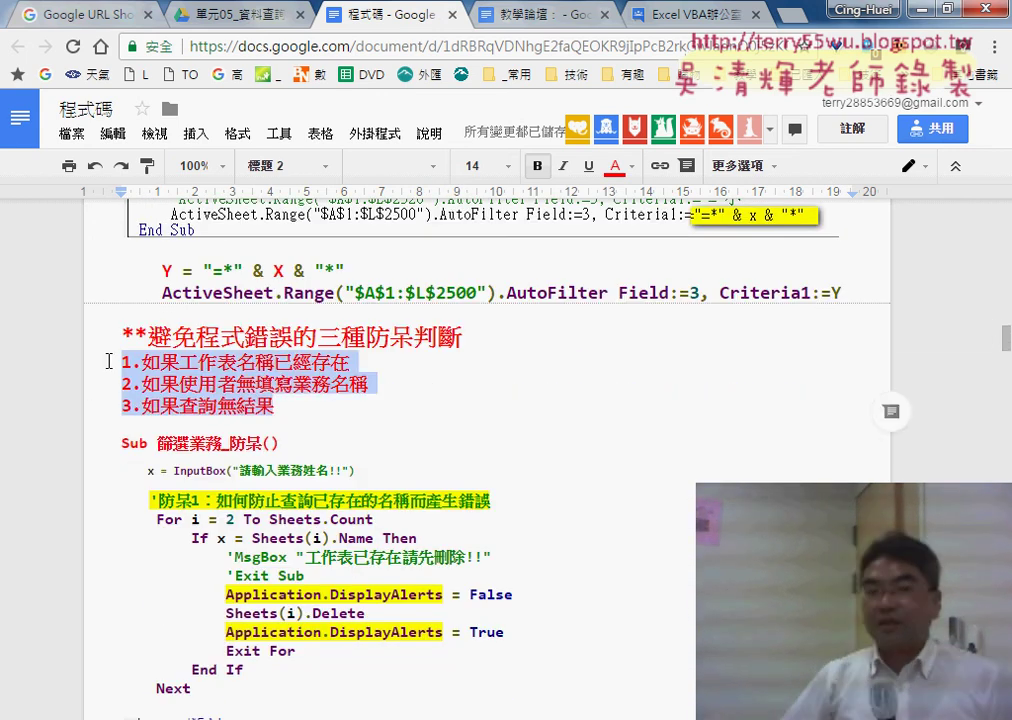